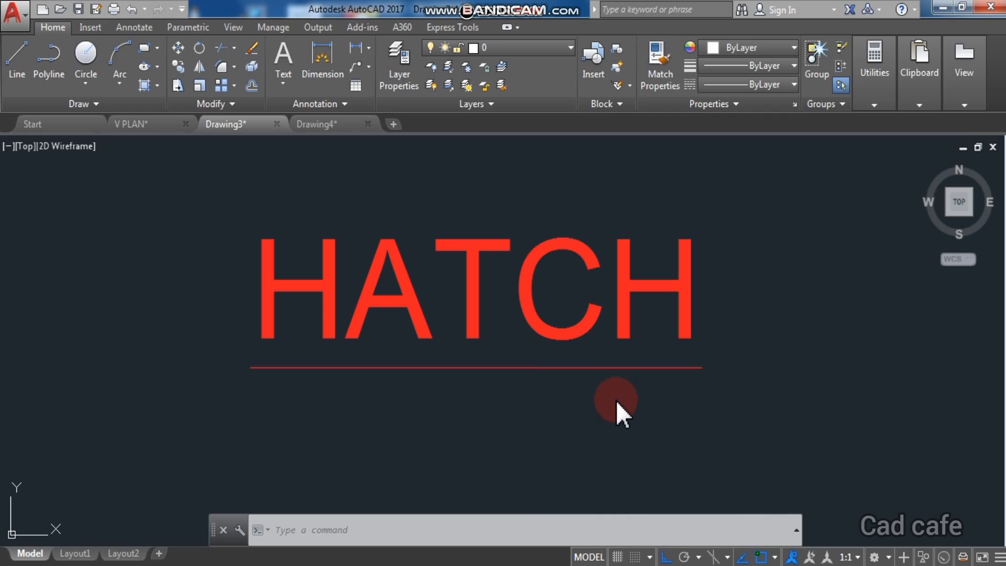
# Step: Draw a rectangle in the empty area below the existing rectangle and circle
pyautogui.scroll(-2, 602, 401)
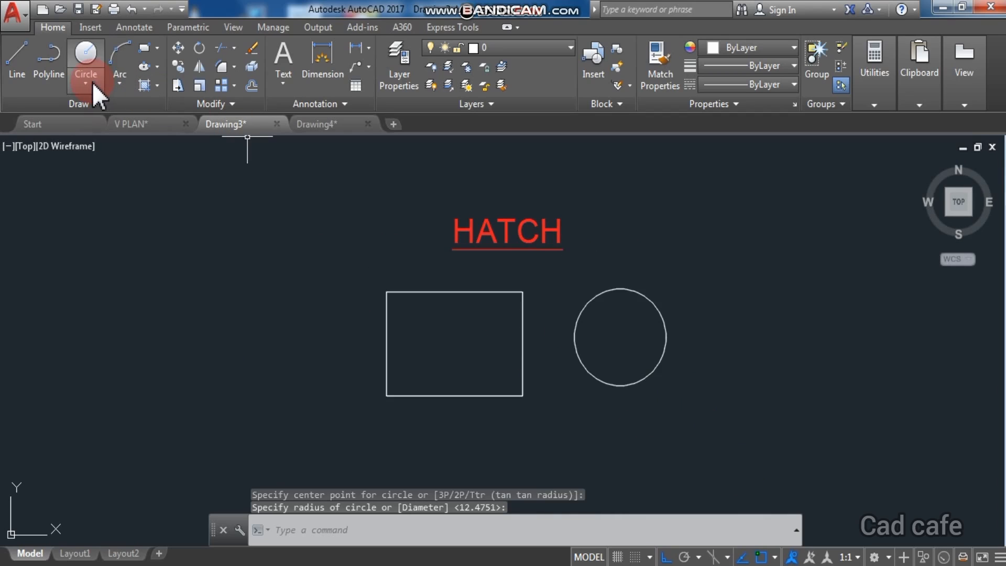
pyautogui.click(90, 83)
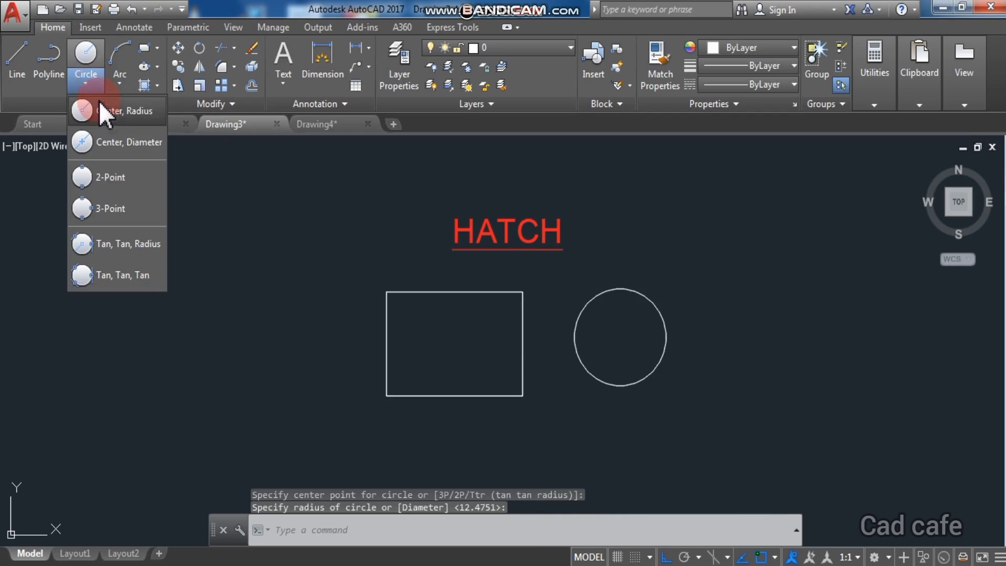
pyautogui.click(141, 48)
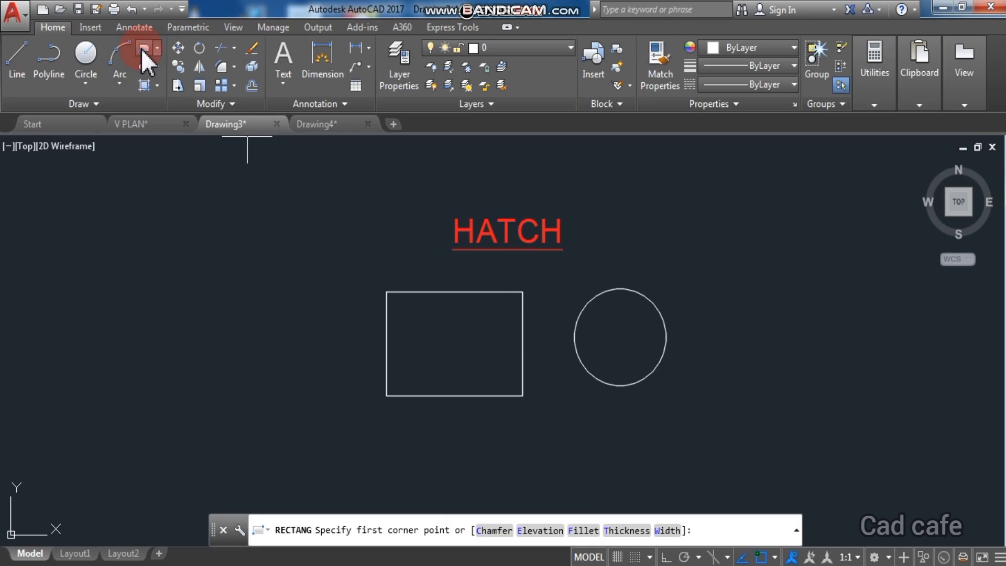
pyautogui.scroll(-1, 577, 272)
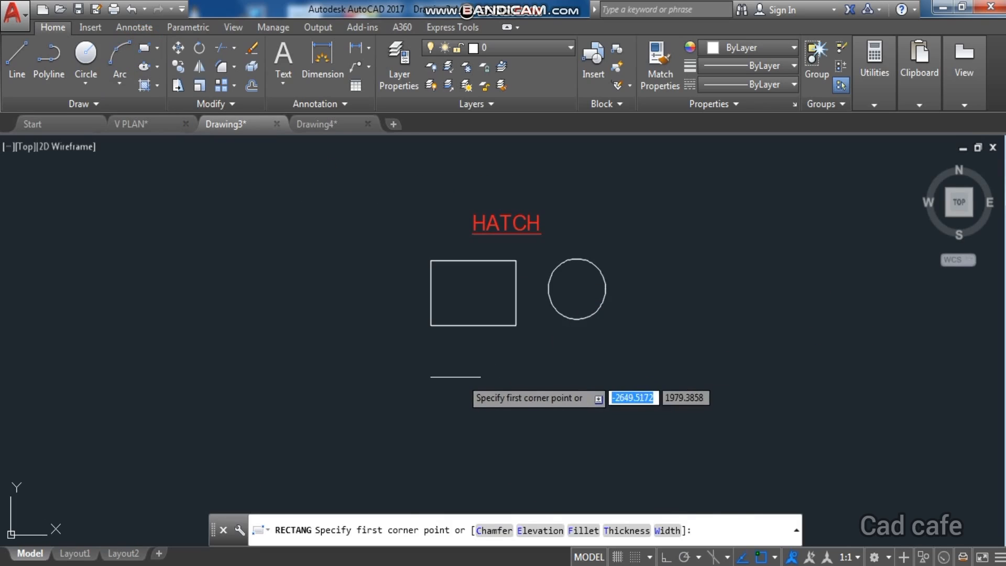
pyautogui.click(448, 376)
pyautogui.click(609, 467)
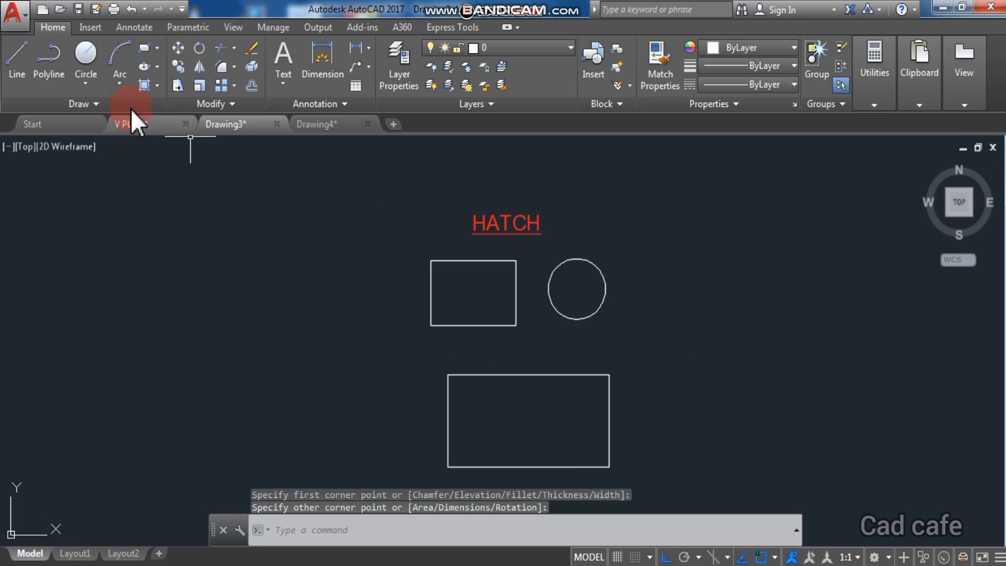
# Step: Draw a circle by centre and radius in the middle of the lower rectangle, fully inside its edges
pyautogui.click(94, 85)
pyautogui.click(100, 108)
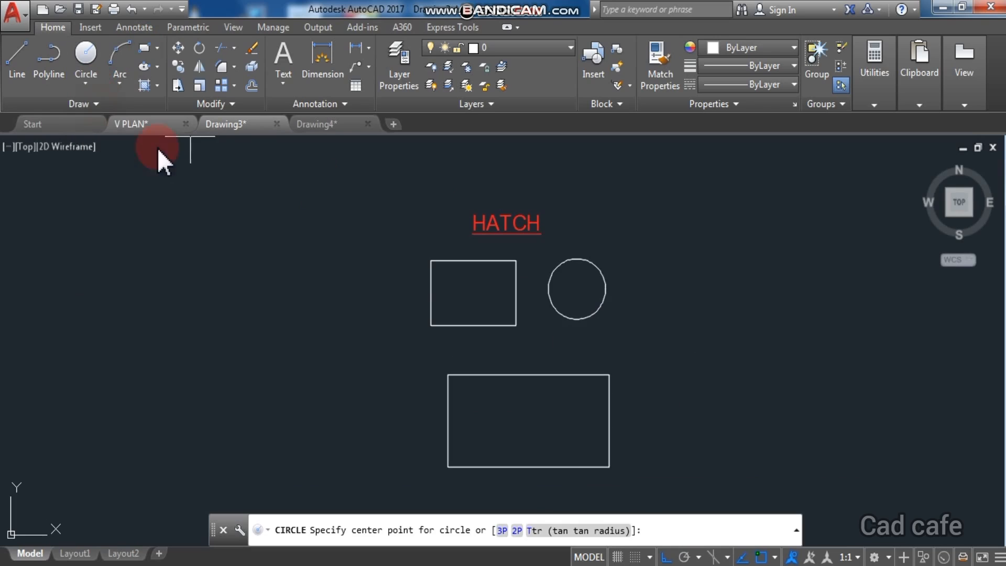
pyautogui.click(532, 420)
pyautogui.click(546, 445)
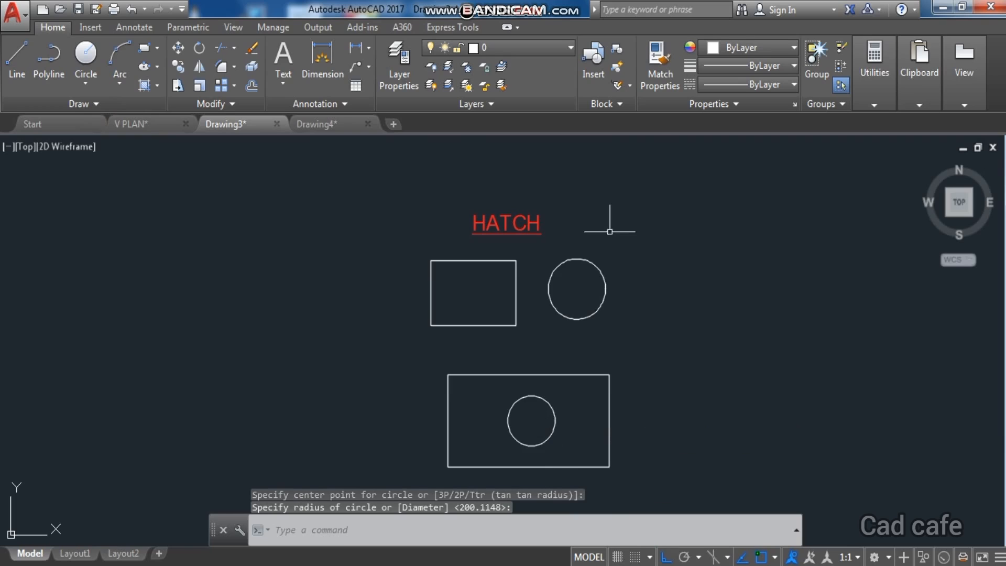
# Step: Start a hatch, pick an internal point in the upper rectangle and apply the ANGLE pattern
pyautogui.click(157, 86)
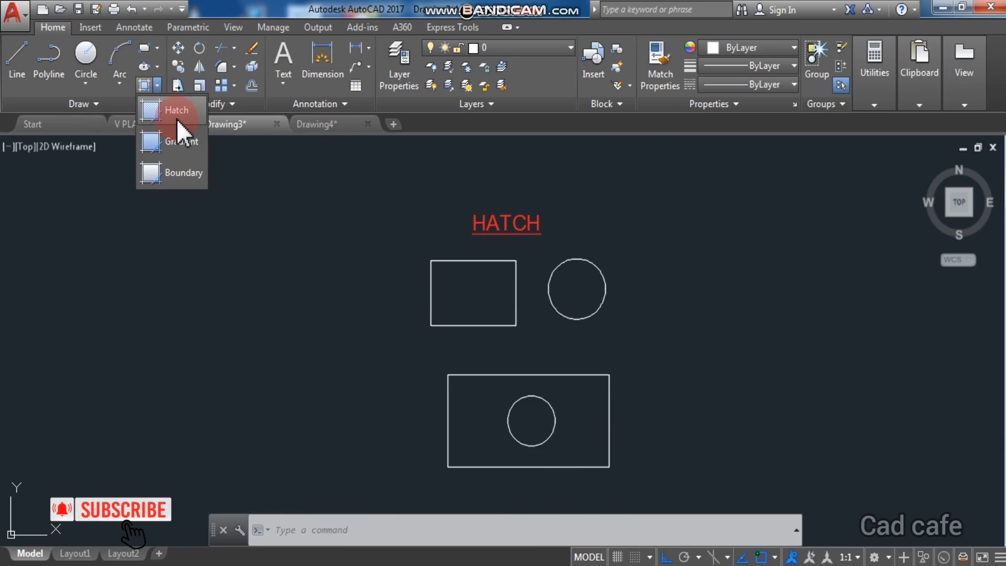
pyautogui.click(246, 308)
pyautogui.click(338, 529)
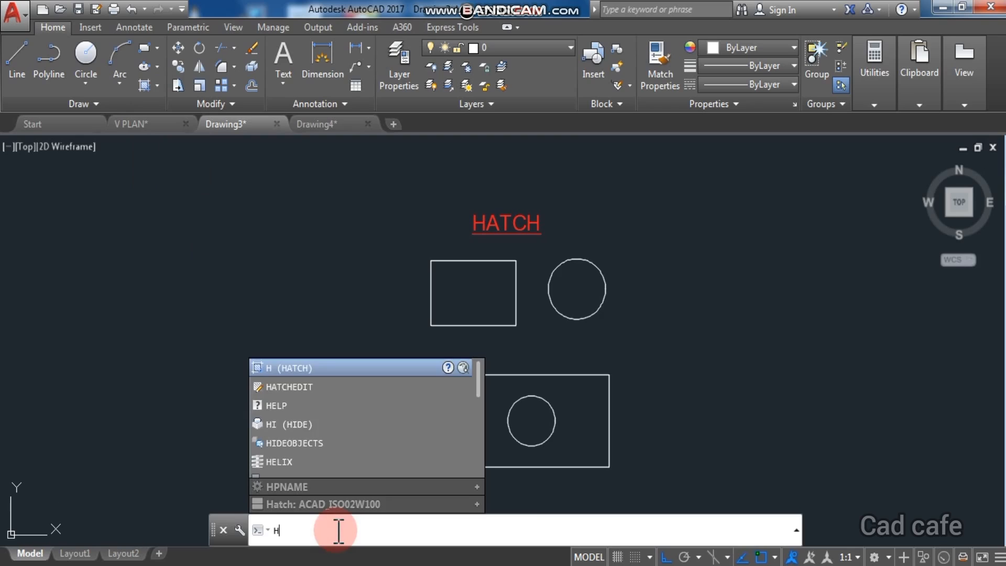
pyautogui.click(294, 367)
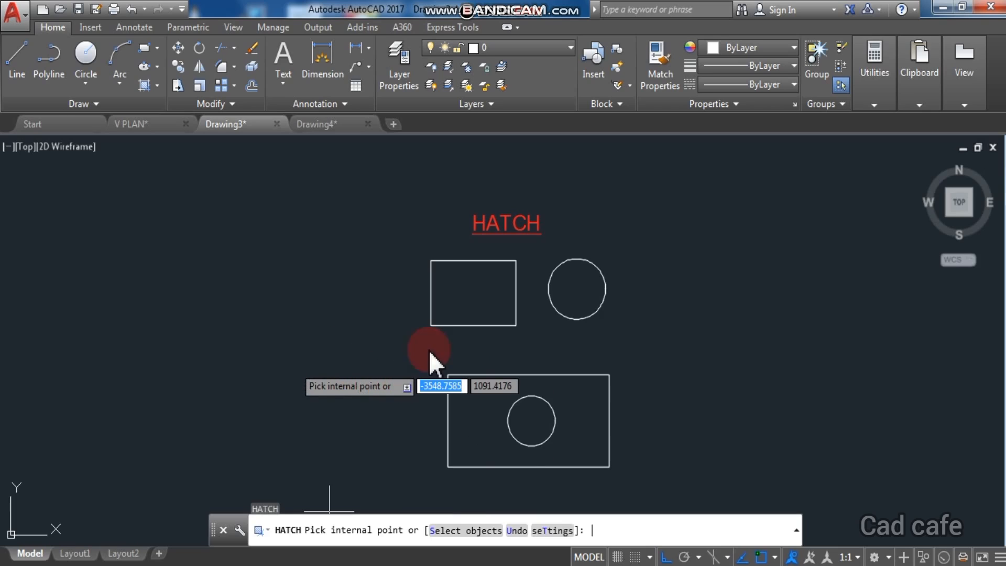
pyautogui.click(463, 292)
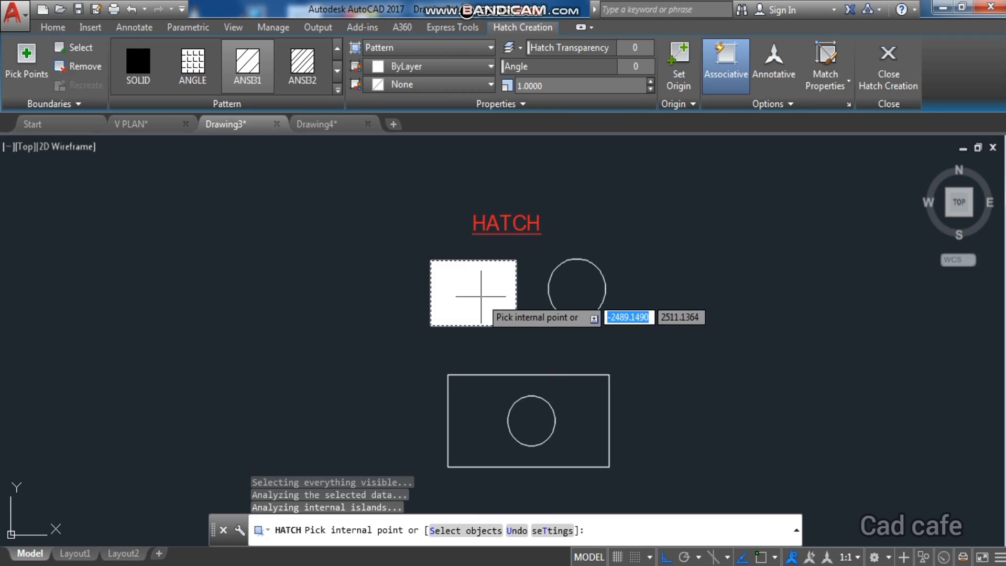
pyautogui.click(151, 75)
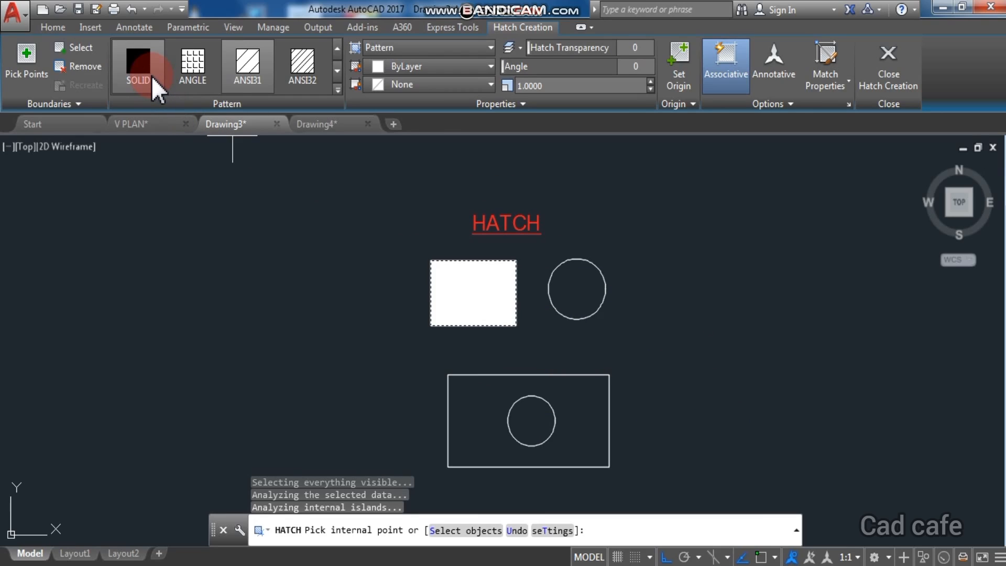
pyautogui.click(194, 83)
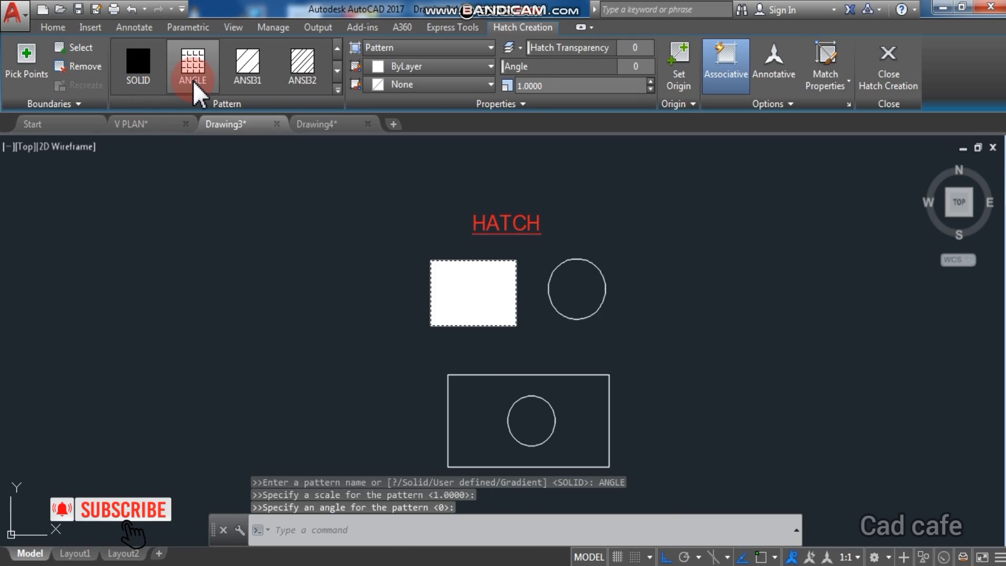
pyautogui.click(150, 83)
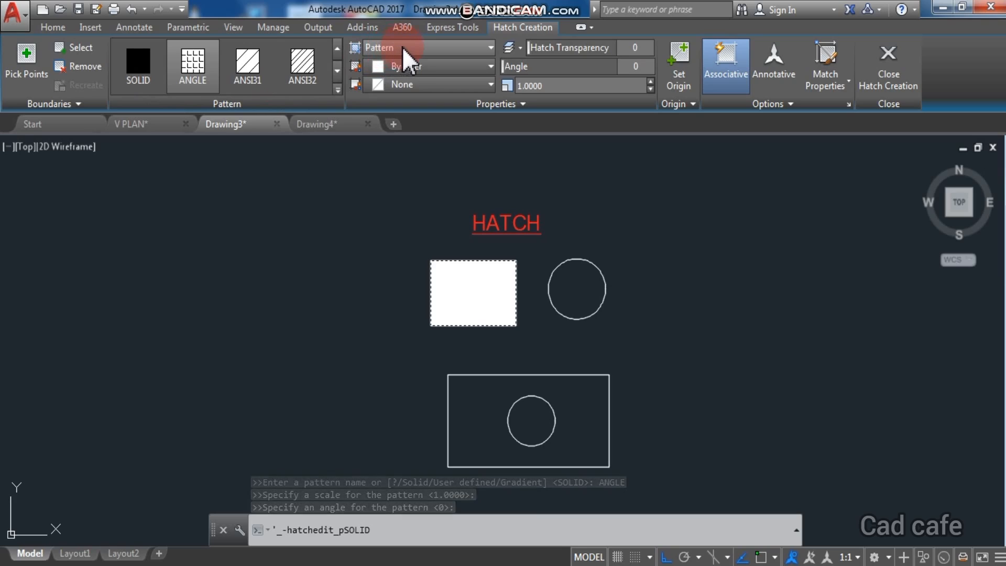
# Step: Set the pattern scale of the upper rectangle's hatch to 50
pyautogui.click(523, 86)
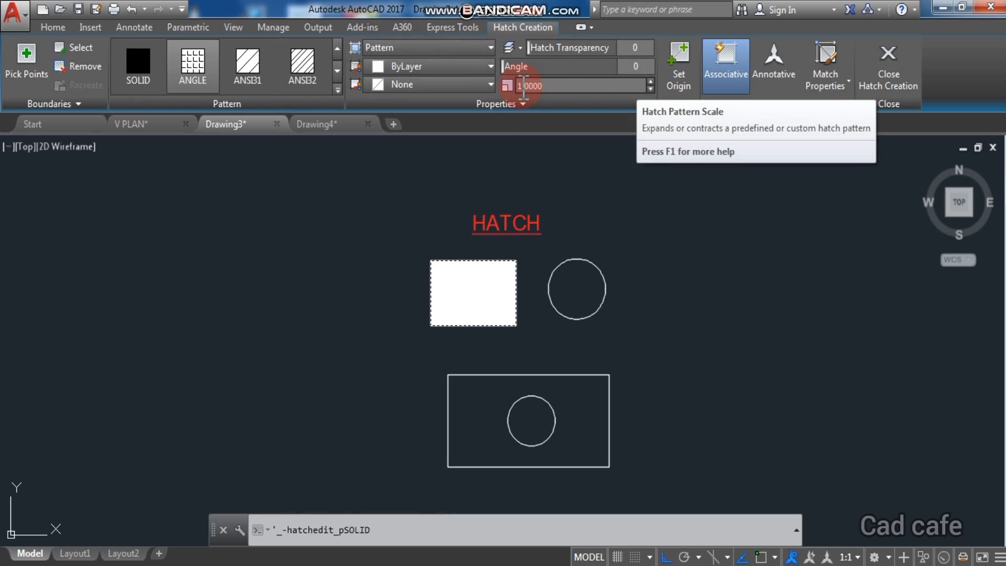
pyautogui.moveTo(624, 86); pyautogui.dragTo(503, 93)
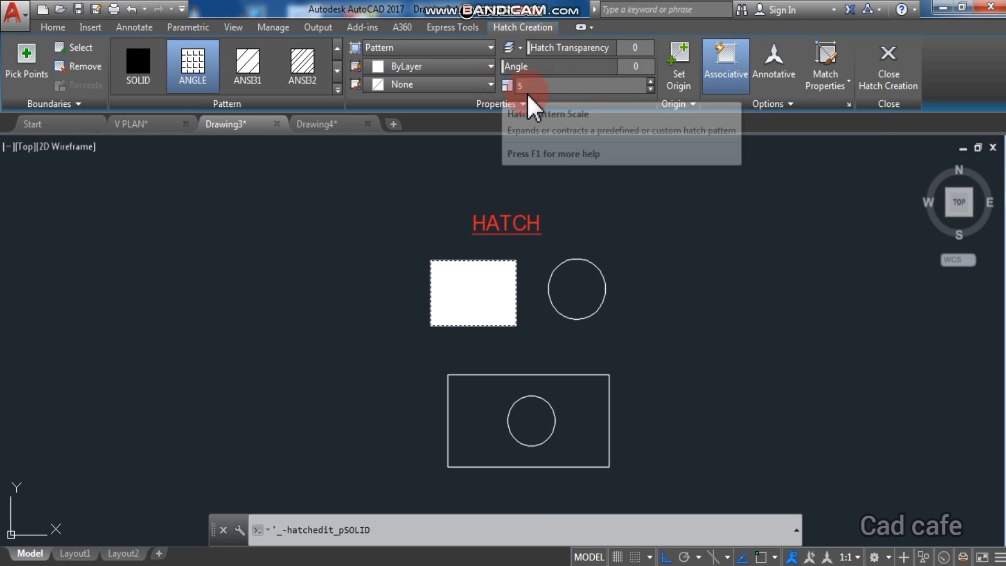
pyautogui.press('Return')
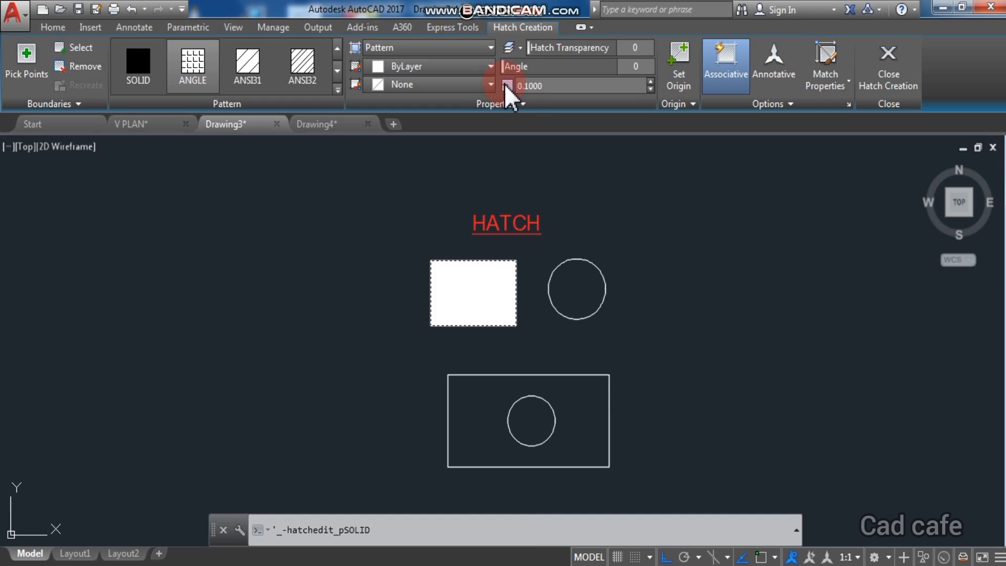
pyautogui.click(500, 89)
pyautogui.write('50')
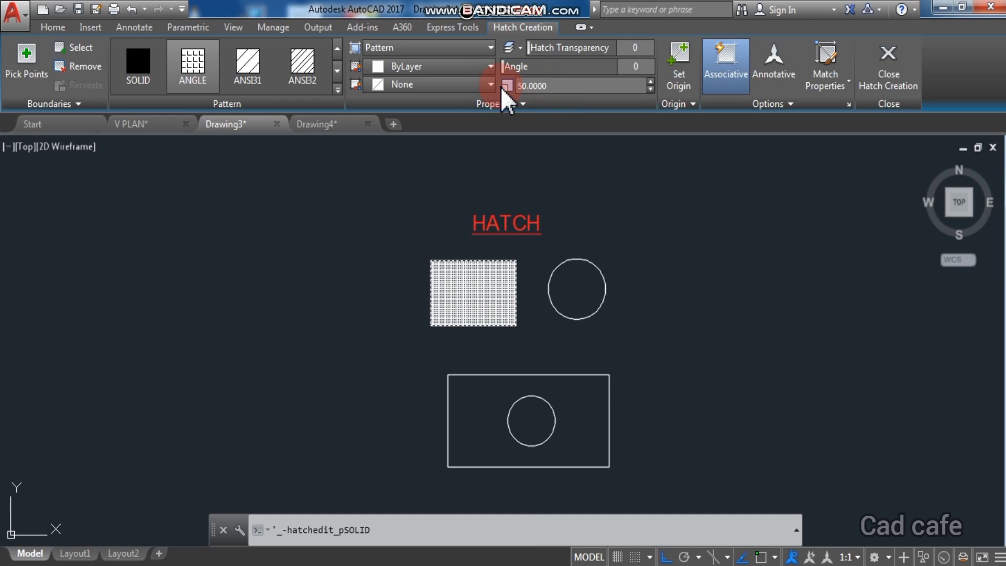
pyautogui.scroll(6, 456, 271)
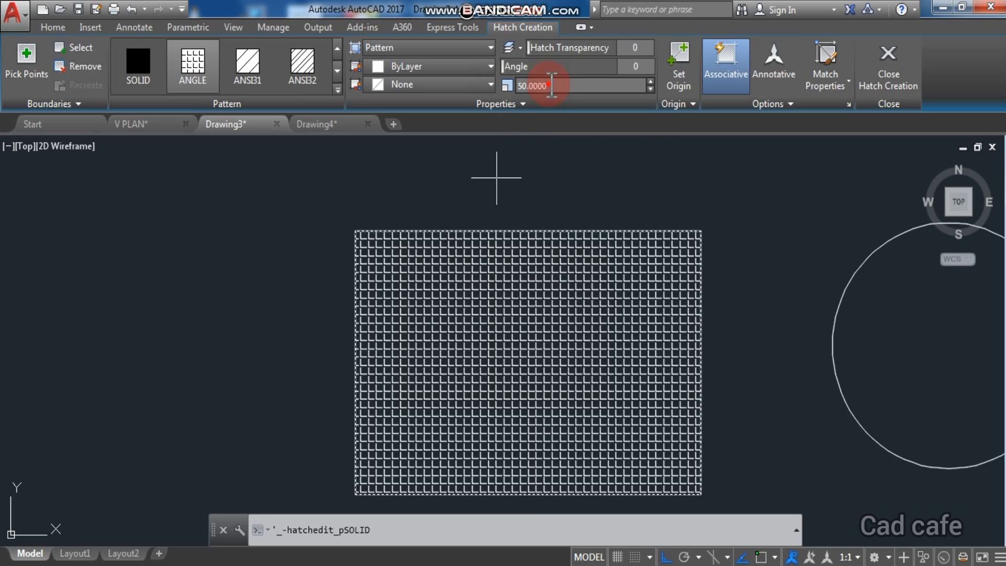
# Step: Try pattern scales of 1, 10 and 20 on the rectangle's hatch to compare their density
pyautogui.click(505, 88)
pyautogui.write('1')
pyautogui.press('Return')
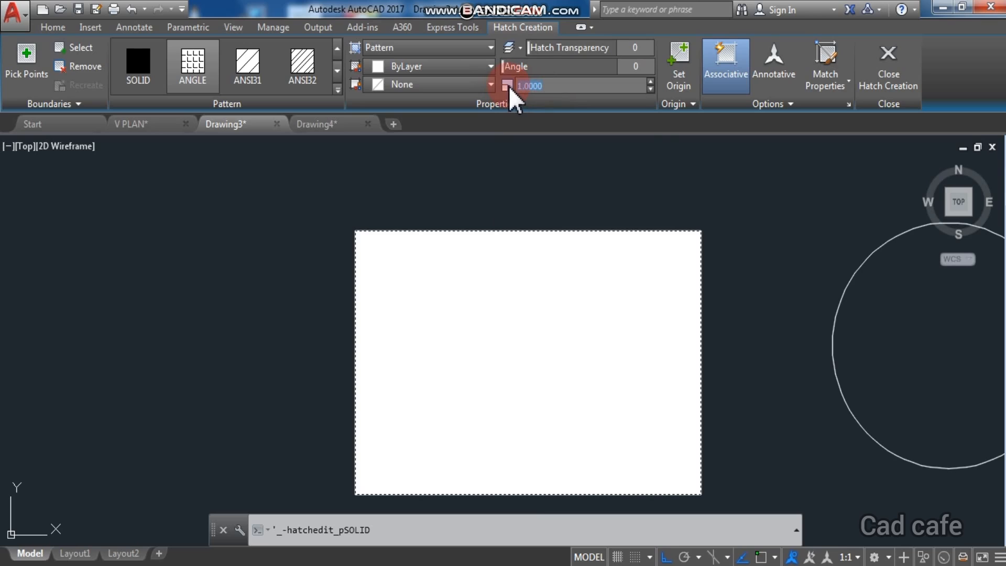
pyautogui.press('Return')
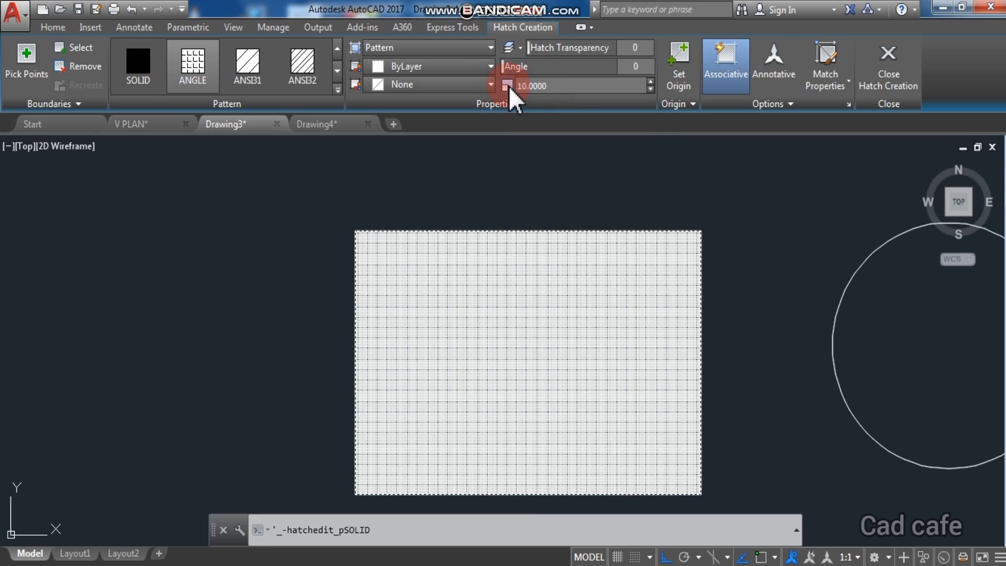
pyautogui.click(503, 90)
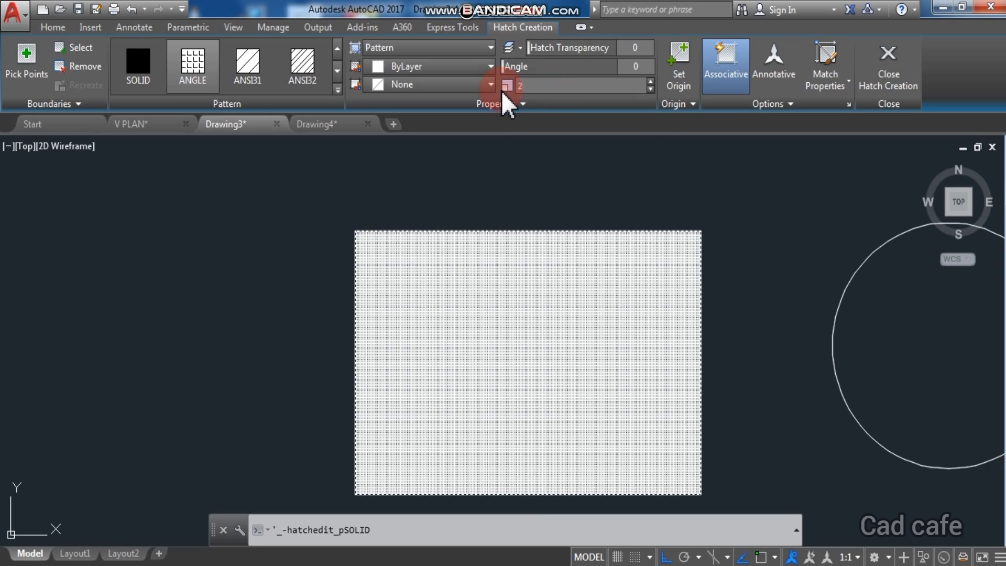
pyautogui.click(550, 86)
pyautogui.write('20')
pyautogui.press('Return')
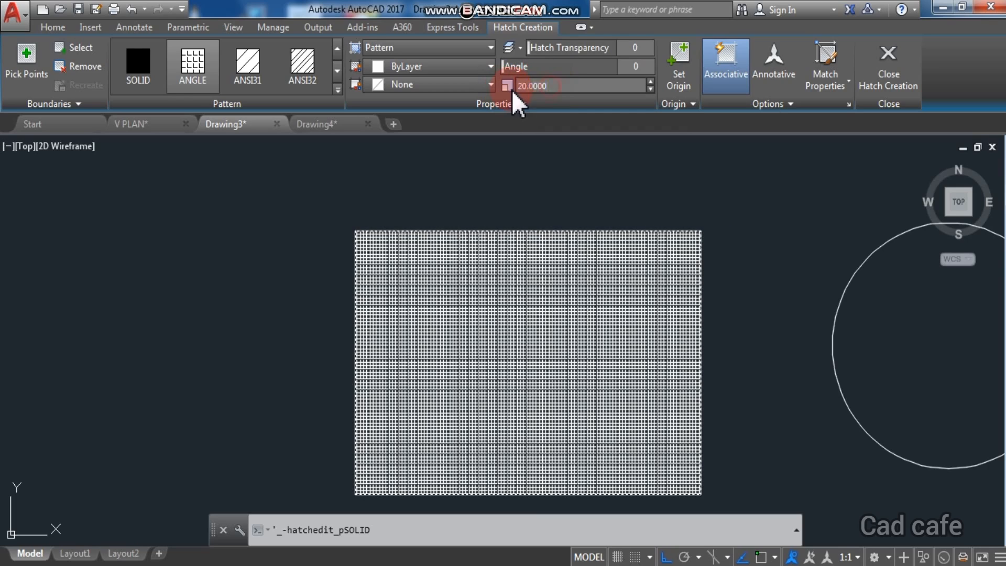
# Step: Raise the hatch pattern scale to 30 and on up to 50
pyautogui.write('30')
pyautogui.press('Return')
pyautogui.click(547, 85)
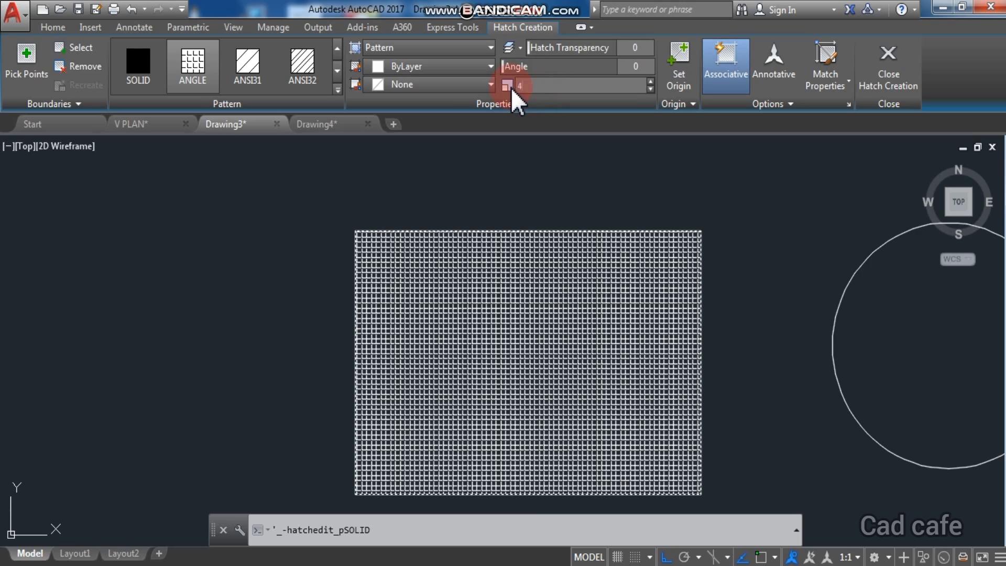
pyautogui.press('Return')
pyautogui.click(544, 86)
pyautogui.moveTo(545, 86); pyautogui.dragTo(500, 90)
pyautogui.press('Return')
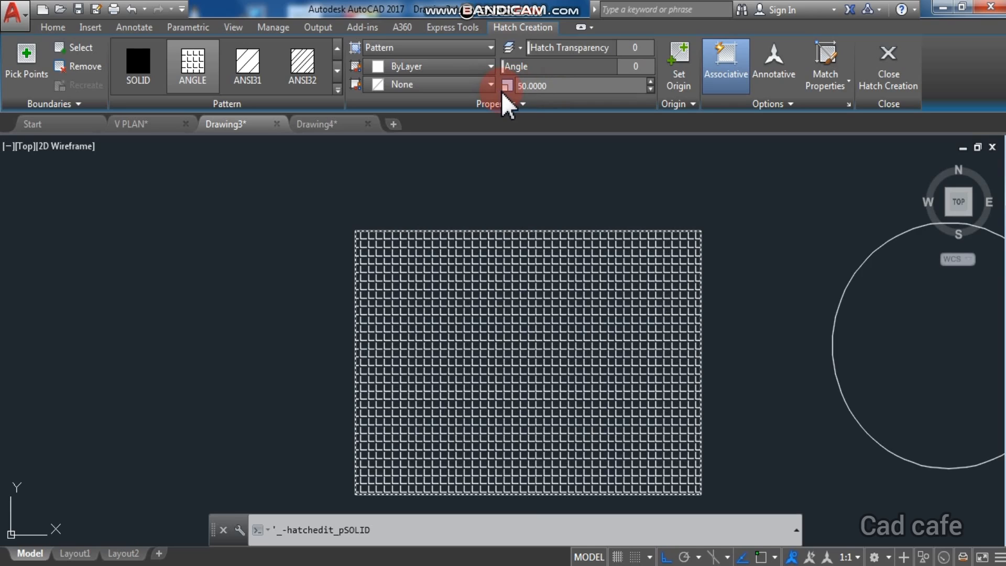
# Step: Change the rectangle's hatch pattern to ANSI31 and then to ANSI32
pyautogui.click(247, 88)
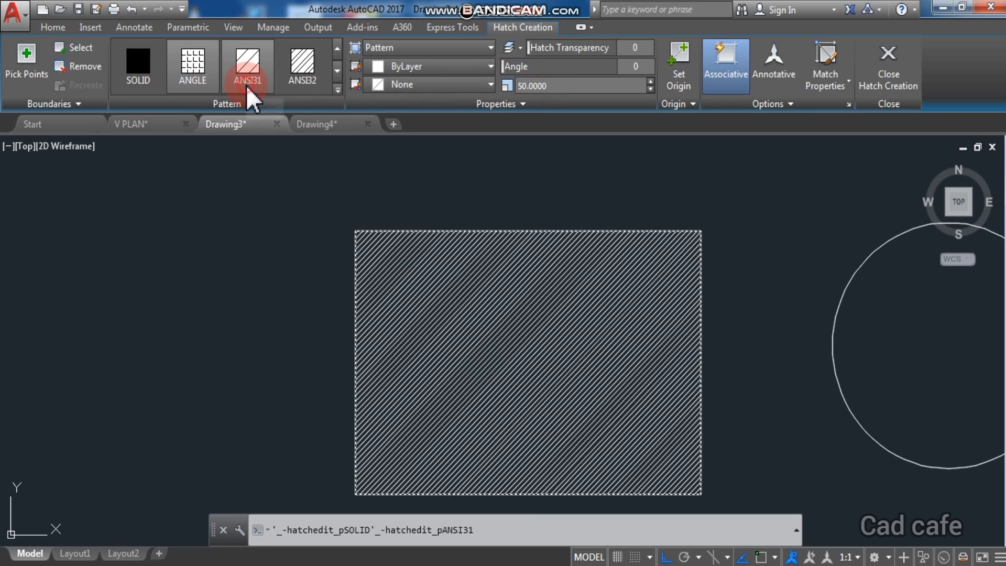
pyautogui.click(264, 88)
pyautogui.click(302, 88)
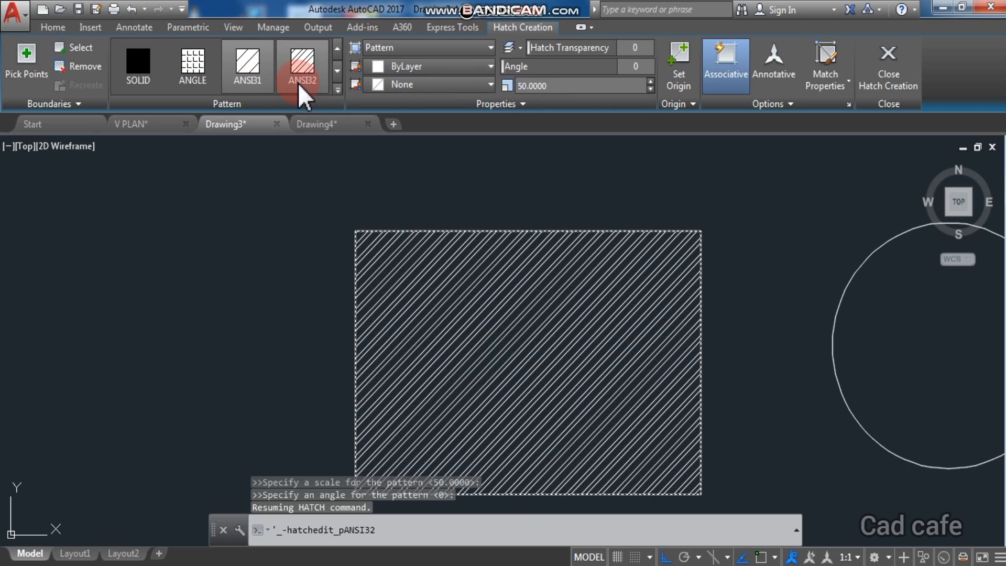
# Step: Try the patterns ANSI33 through ANSI38 one after another on the rectangle's hatch
pyautogui.click(338, 94)
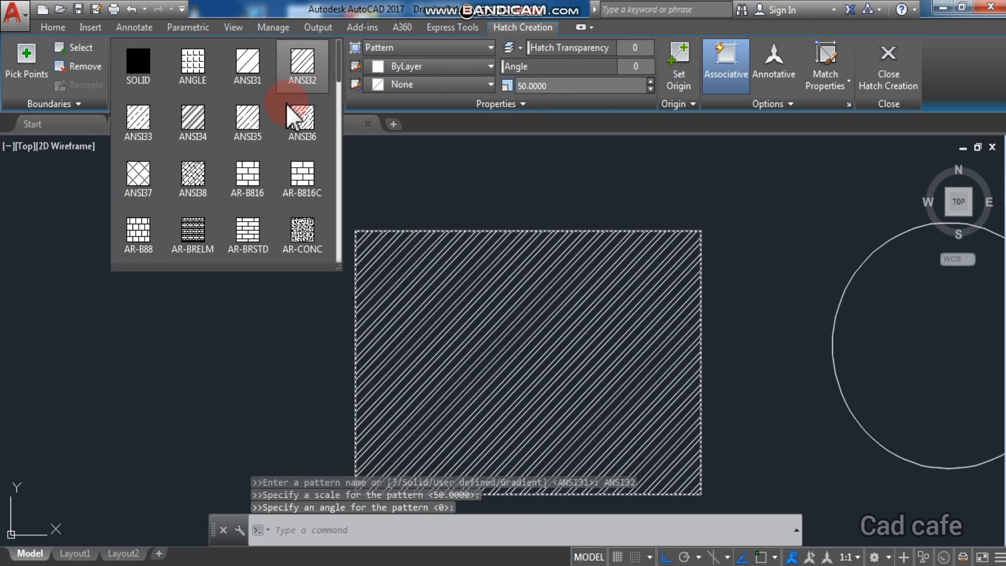
pyautogui.click(146, 133)
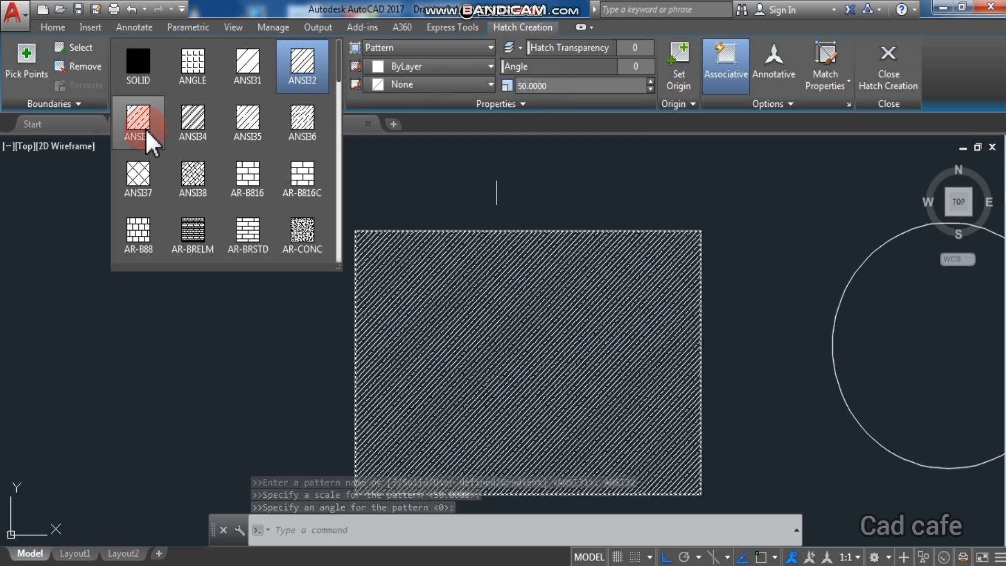
pyautogui.click(190, 135)
pyautogui.click(244, 129)
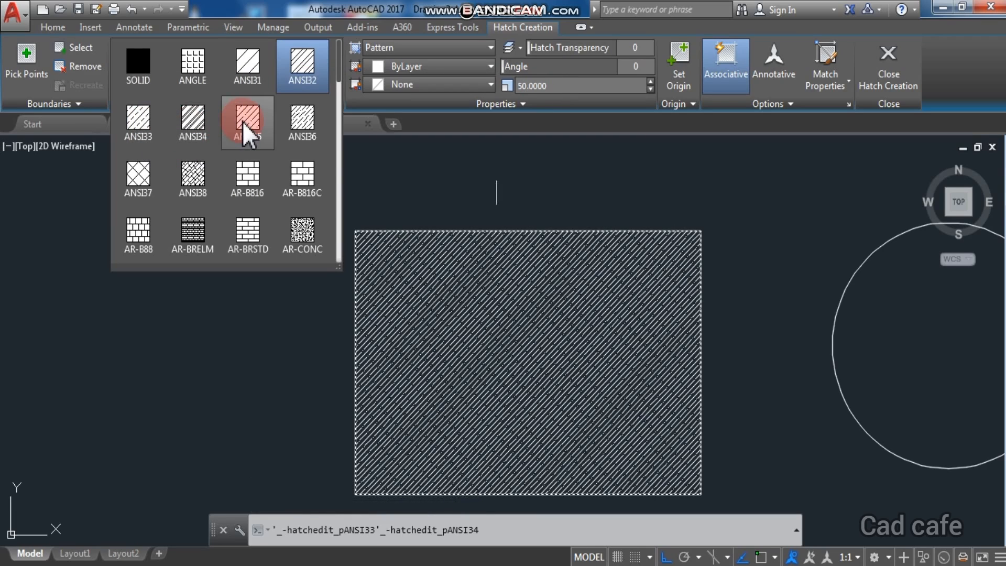
pyautogui.click(299, 127)
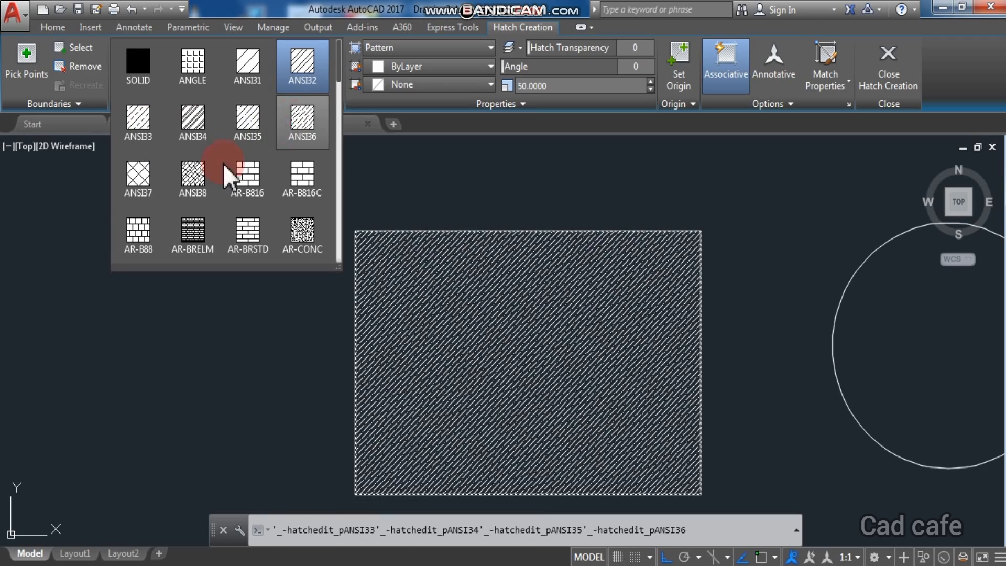
pyautogui.click(138, 198)
pyautogui.click(184, 195)
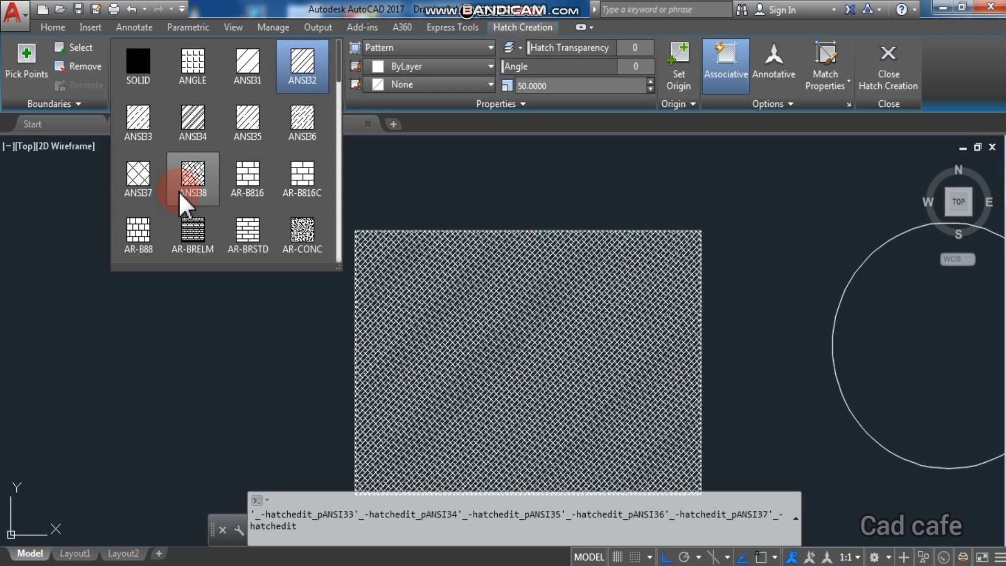
# Step: Apply the AR-B816 brick pattern to the rectangle's hatch
pyautogui.click(225, 199)
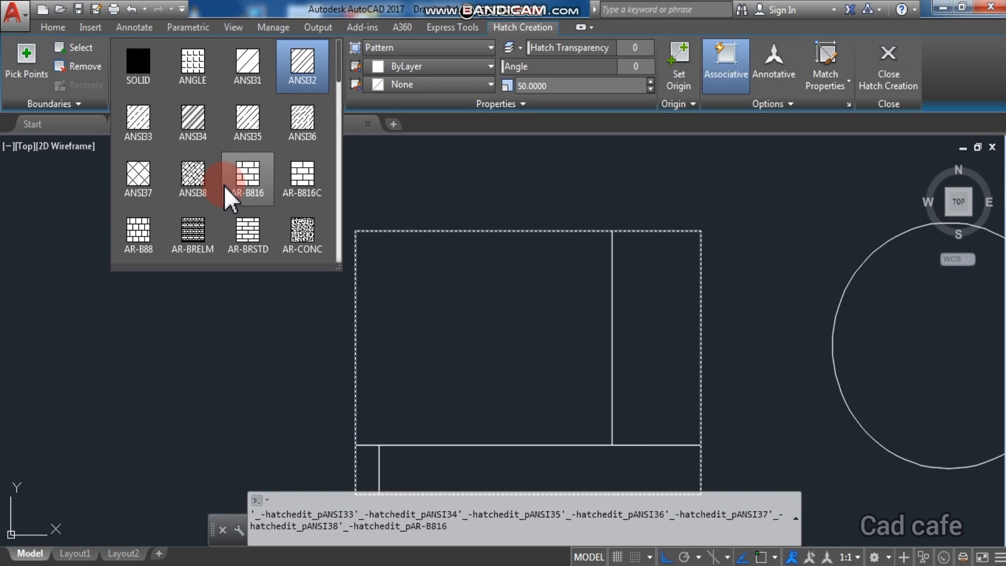
pyautogui.click(249, 197)
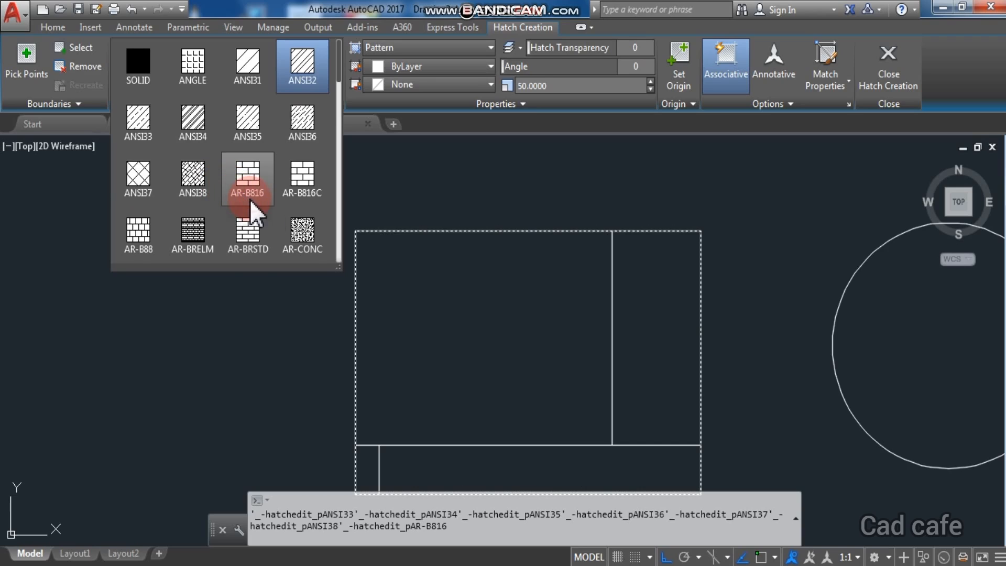
pyautogui.moveTo(326, 231); pyautogui.dragTo(297, 169, button='middle')
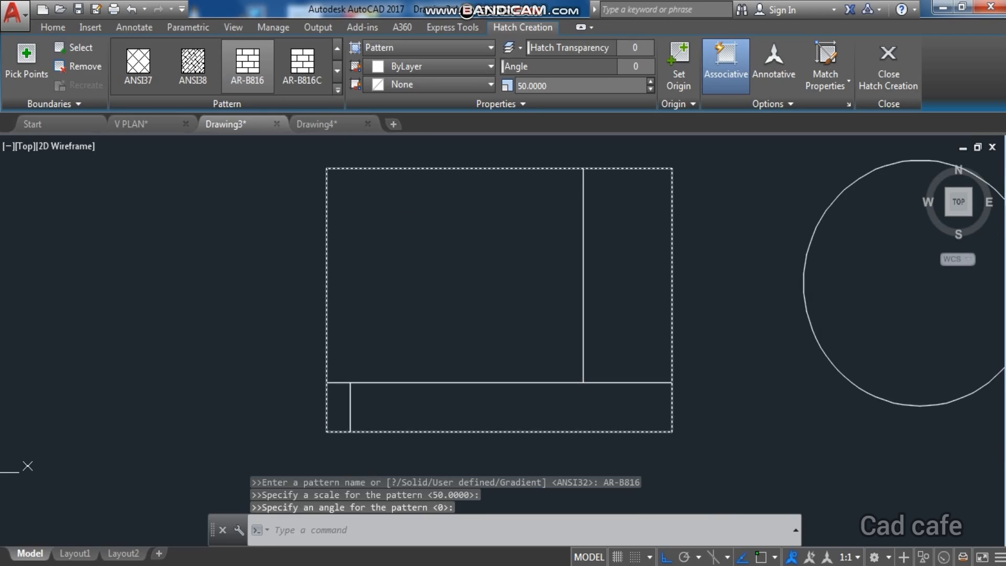
# Step: Reduce the rectangle's hatch pattern scale to 5 and on down to 3
pyautogui.click(524, 87)
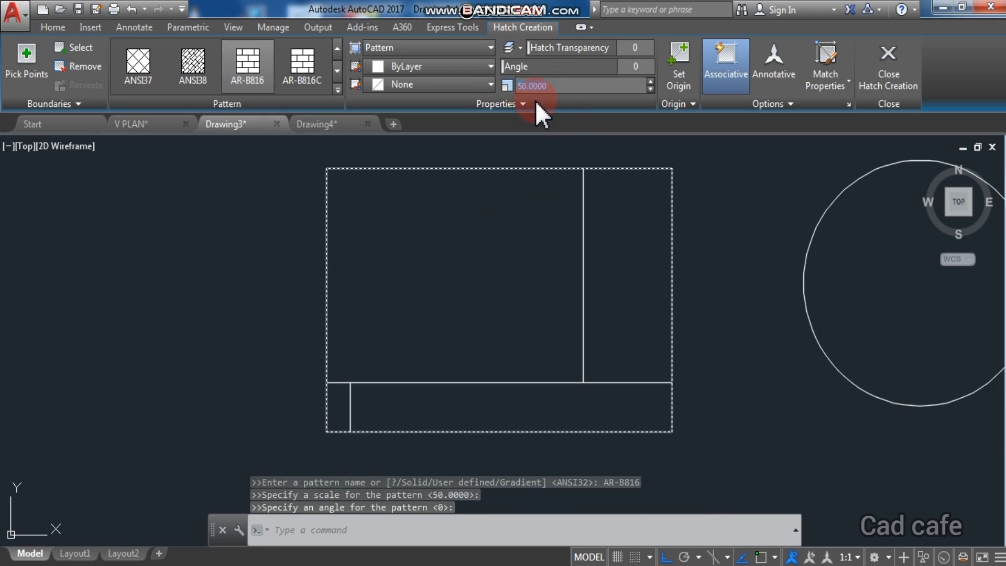
pyautogui.write('5')
pyautogui.press('Return')
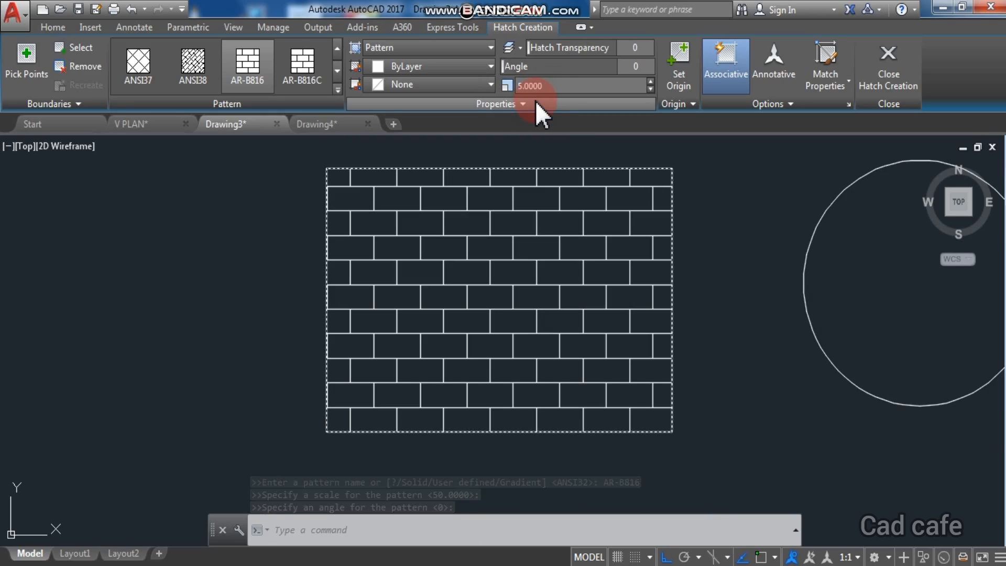
pyautogui.click(504, 85)
pyautogui.write('3')
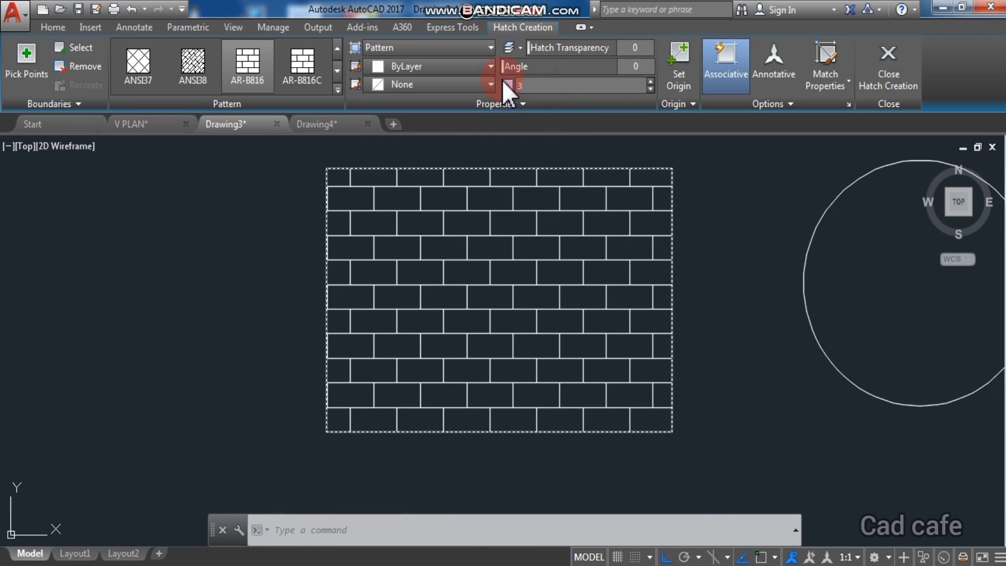
pyautogui.press('Return')
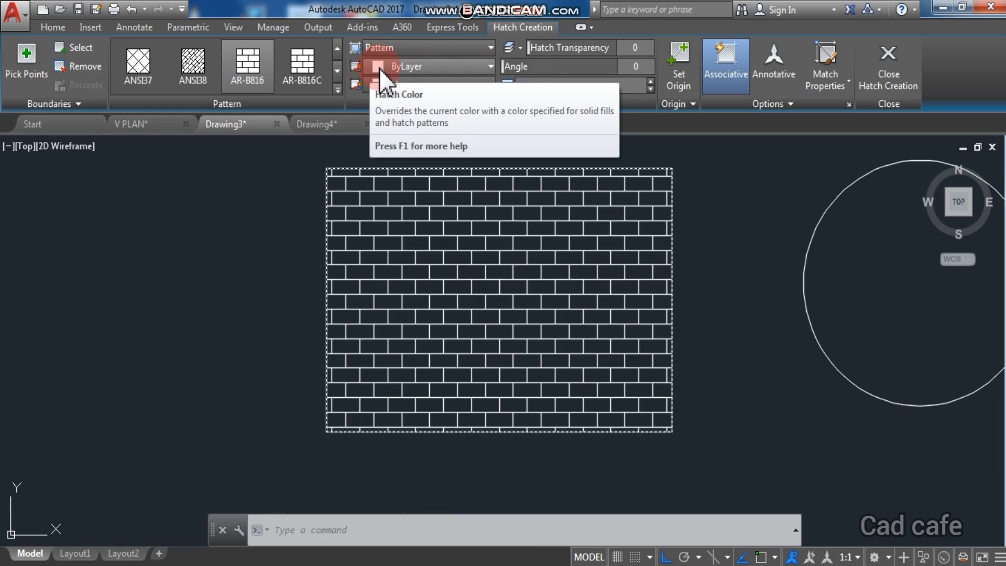
# Step: Set the rectangle's hatch color to orange 248,153,30 and its background color to White
pyautogui.click(438, 66)
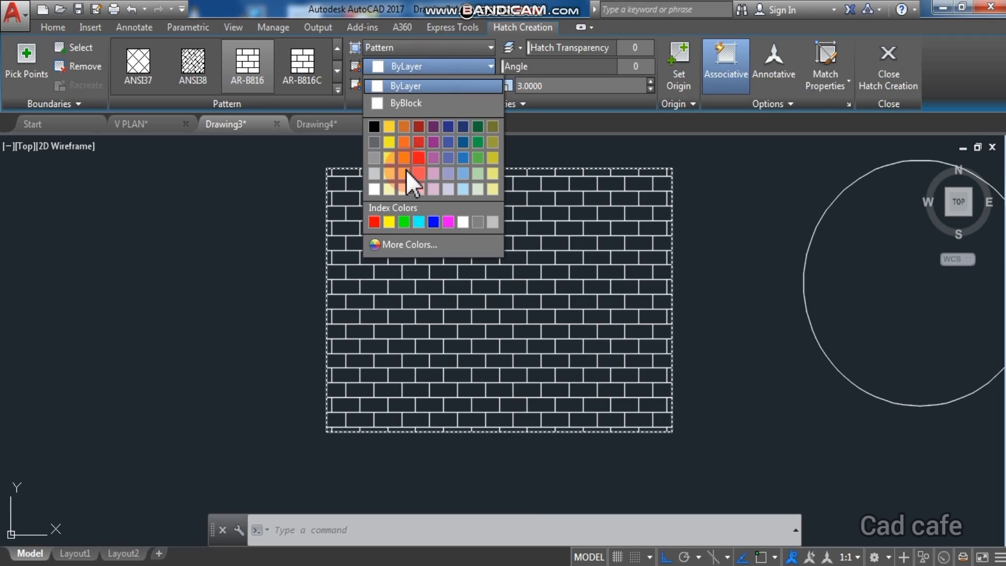
pyautogui.click(404, 161)
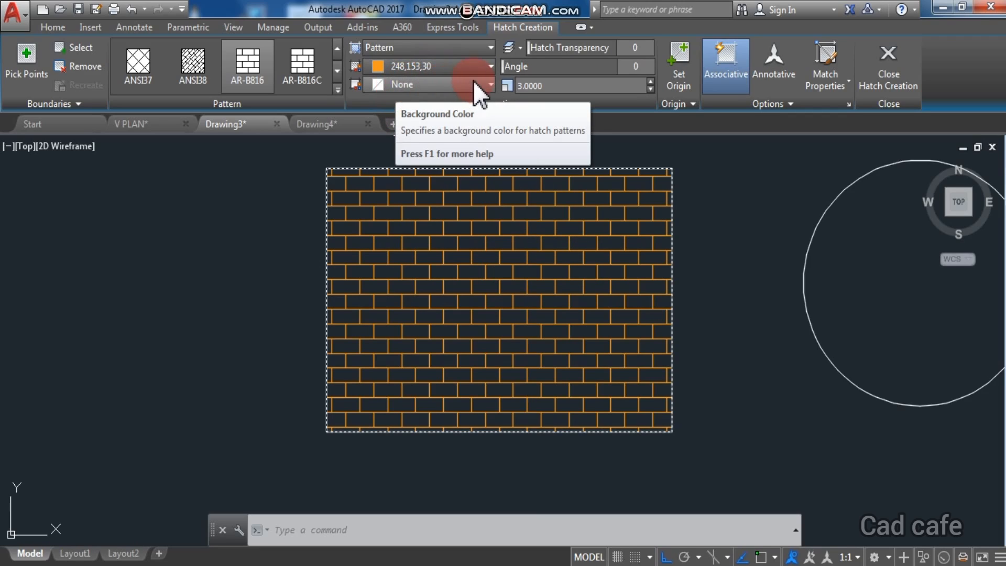
pyautogui.click(493, 80)
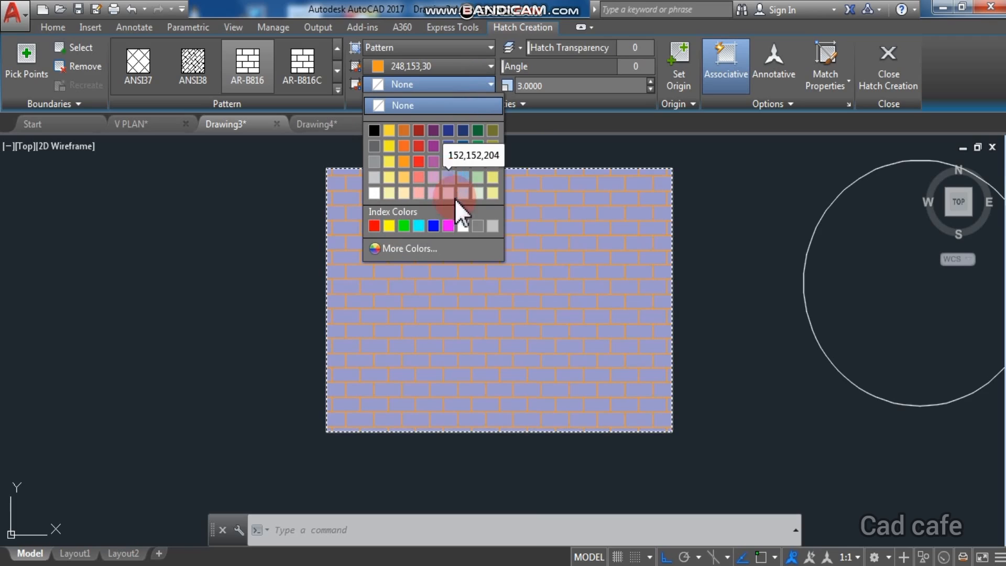
pyautogui.click(461, 225)
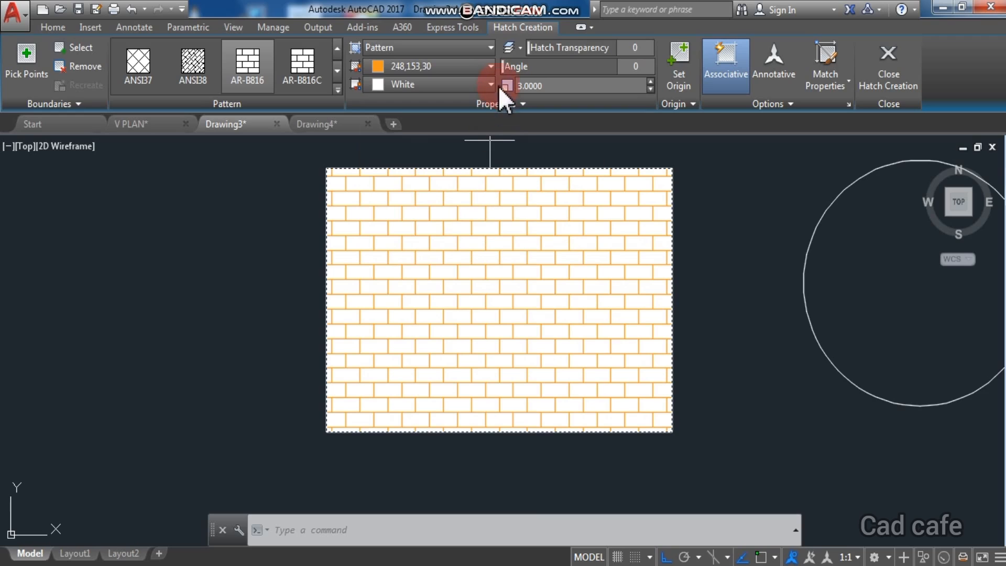
# Step: Rotate the hatch pattern to an angle of 73 and set its transparency to 54
pyautogui.moveTo(504, 68)
pyautogui.mouseDown()
pyautogui.moveTo(635, 70)
pyautogui.moveTo(504, 73)
pyautogui.moveTo(521, 70)
pyautogui.moveTo(533, 83)
pyautogui.moveTo(532, 61)
pyautogui.mouseUp()
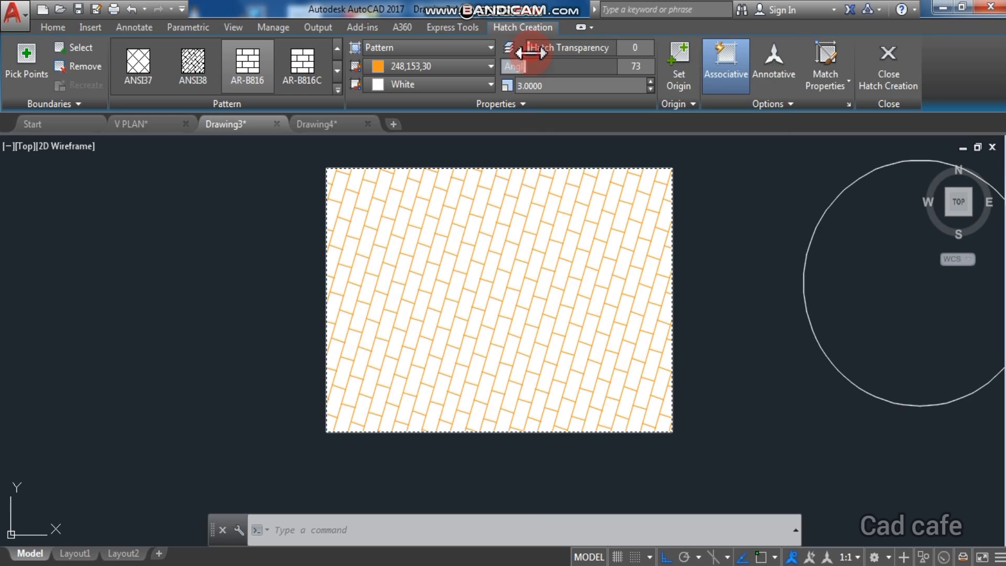
pyautogui.moveTo(538, 53)
pyautogui.mouseDown()
pyautogui.moveTo(634, 60)
pyautogui.moveTo(522, 67)
pyautogui.moveTo(604, 70)
pyautogui.moveTo(524, 70)
pyautogui.moveTo(595, 74)
pyautogui.mouseUp()
# Step: Change the rectangle's hatch pattern to AR-B88 and on to AR-BRELM
pyautogui.click(337, 84)
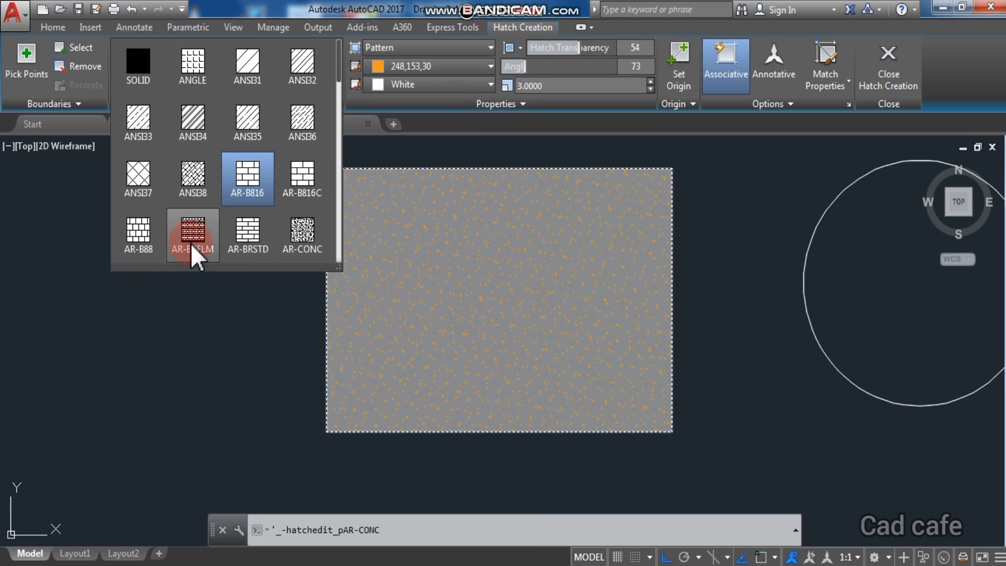
pyautogui.click(141, 239)
pyautogui.click(178, 241)
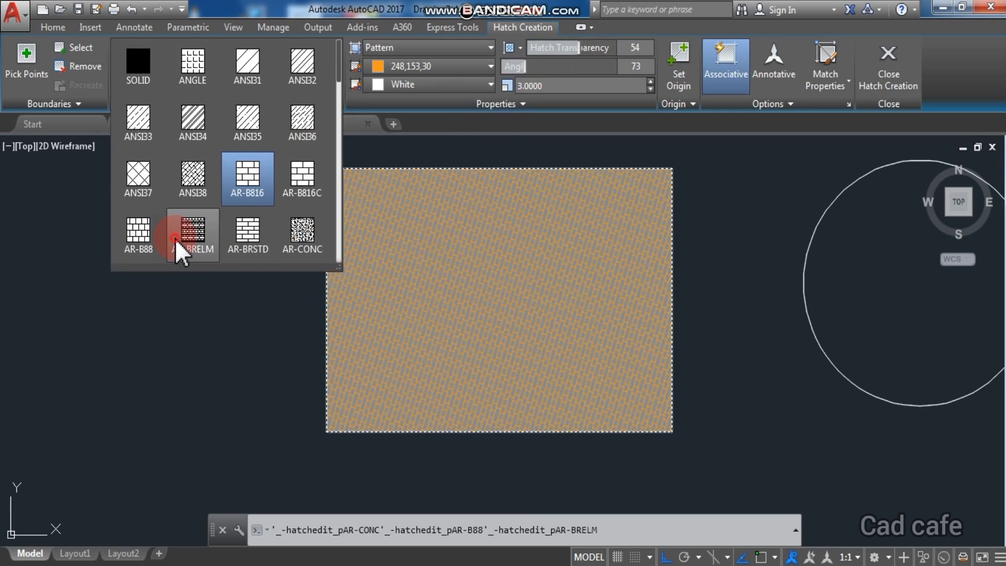
# Step: Set the AR-BRELM hatch's angle to 163 and its scale to 10, and finish the hatch
pyautogui.click(521, 68)
pyautogui.moveTo(534, 68)
pyautogui.mouseDown()
pyautogui.moveTo(573, 70)
pyautogui.moveTo(561, 83)
pyautogui.mouseUp()
pyautogui.write('10')
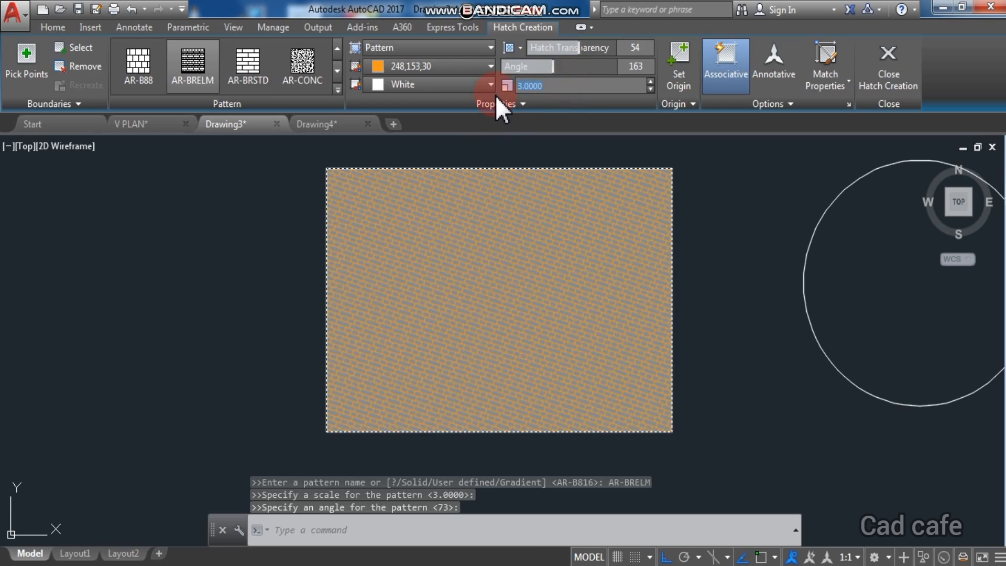
pyautogui.press('Return')
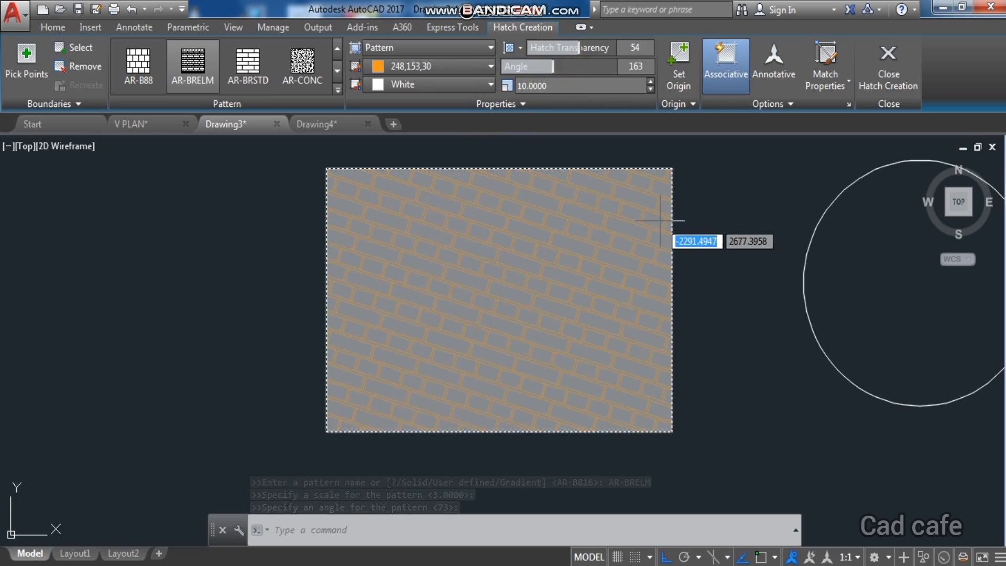
pyautogui.click(706, 240)
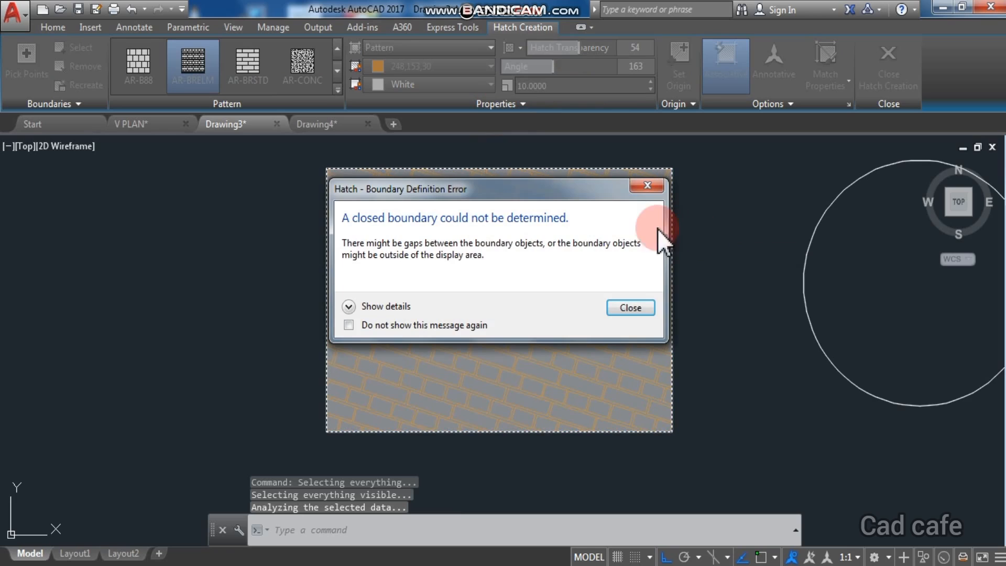
pyautogui.click(647, 185)
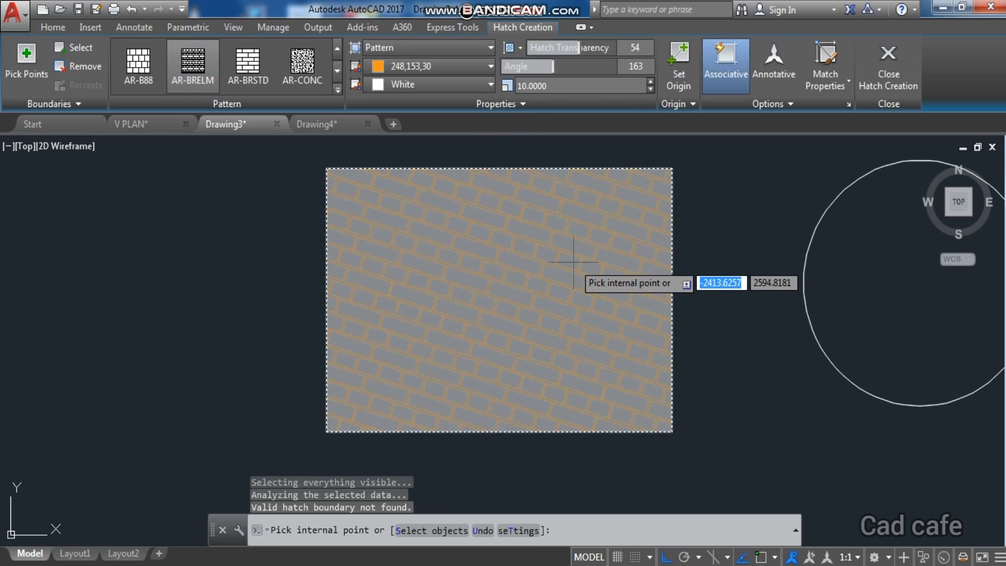
pyautogui.press('Return')
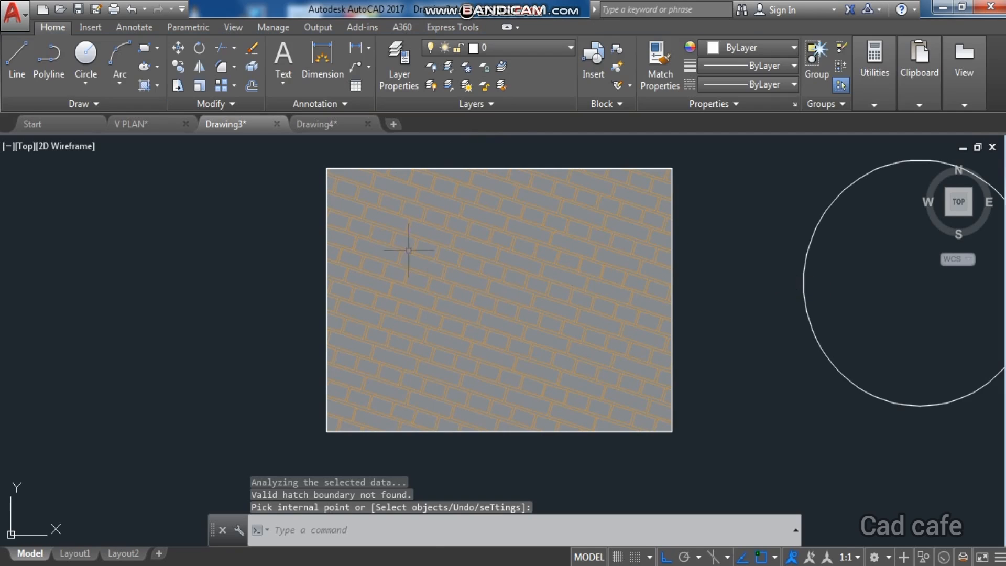
# Step: Open the Hatch Edit settings for the rectangle's hatch with HATCHEDIT and close them without changes
pyautogui.scroll(-4, 451, 233)
pyautogui.scroll(4, 454, 232)
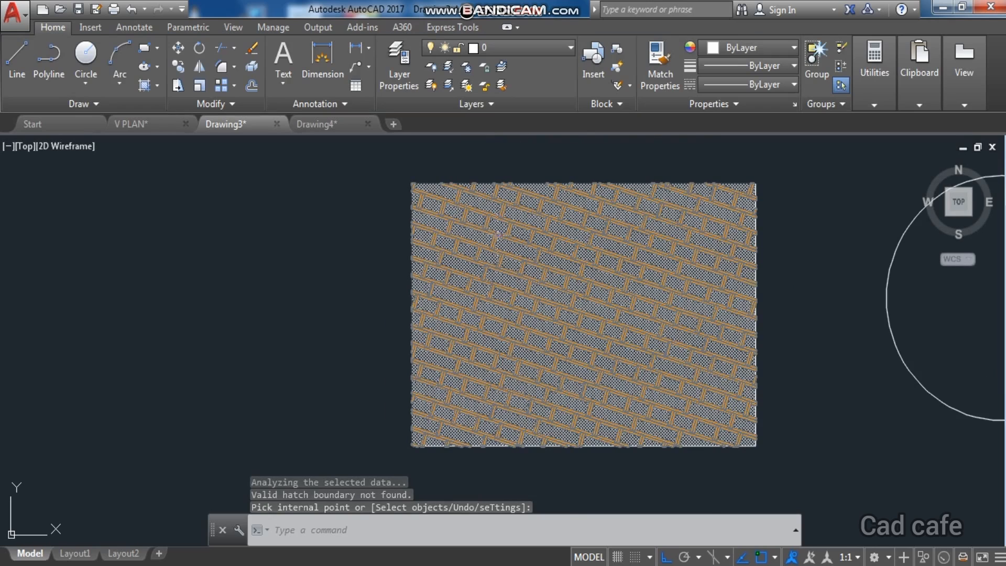
pyautogui.scroll(-3, 519, 293)
pyautogui.moveTo(554, 292); pyautogui.dragTo(356, 288, button='middle')
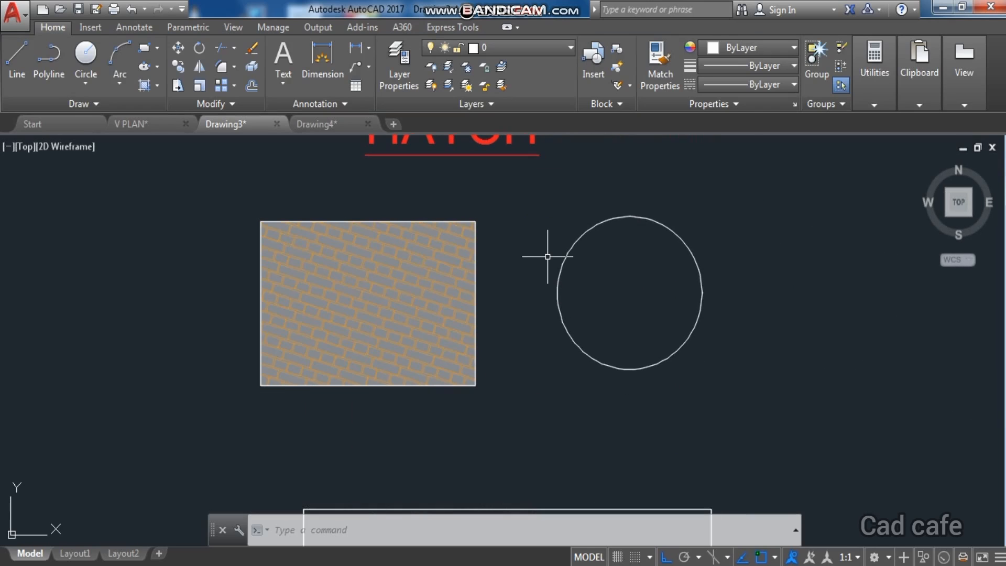
pyautogui.click(399, 537)
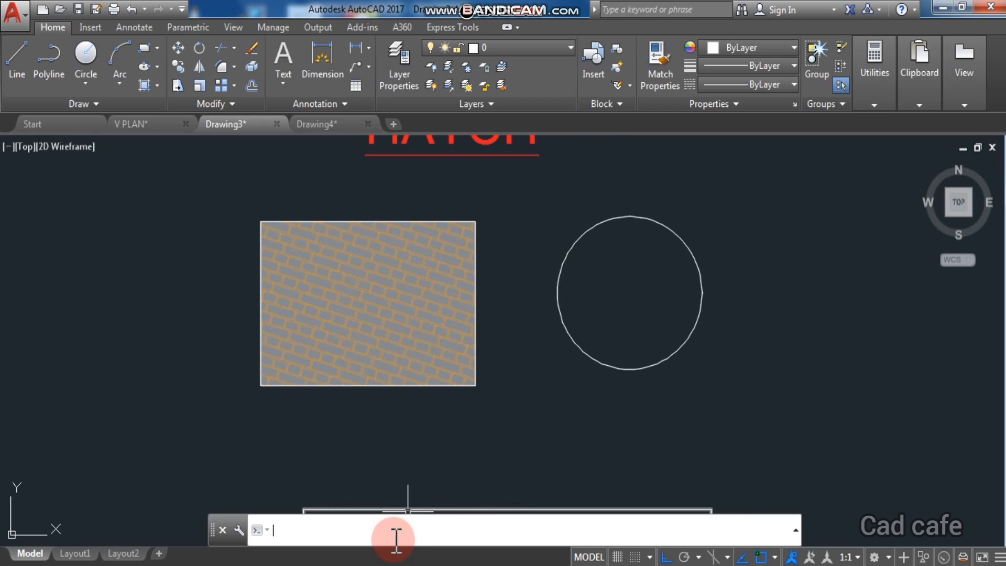
pyautogui.write('HE')
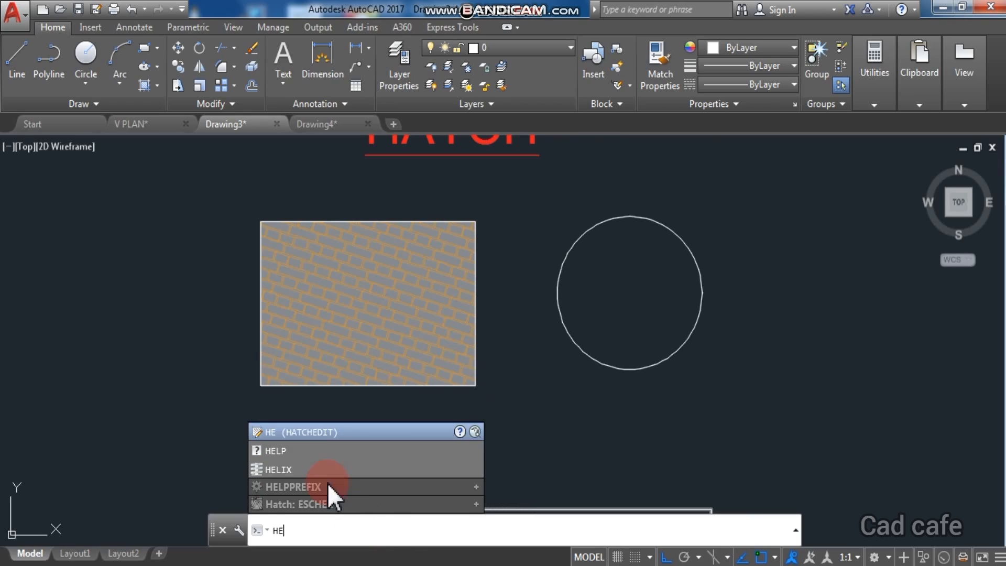
pyautogui.click(293, 433)
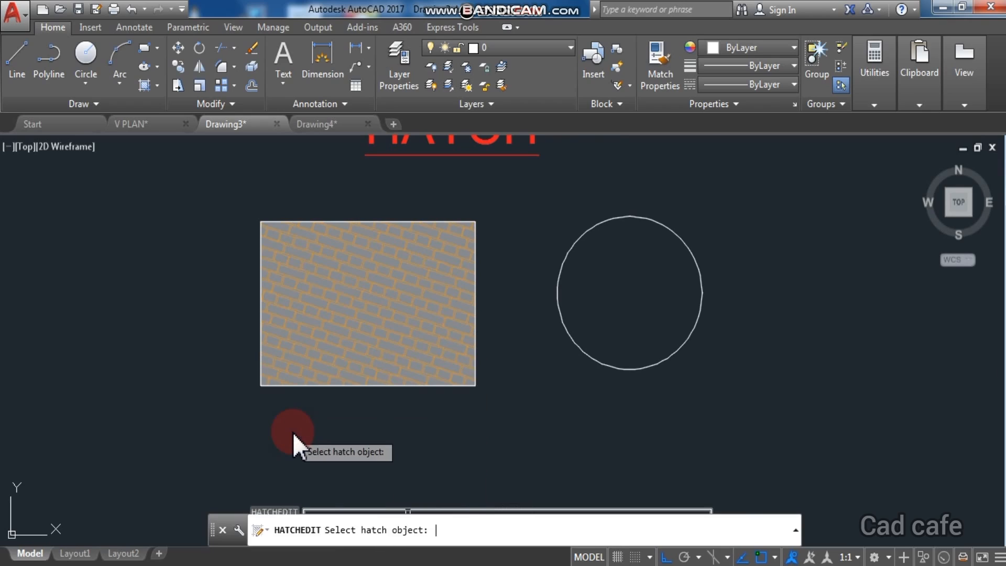
pyautogui.click(337, 357)
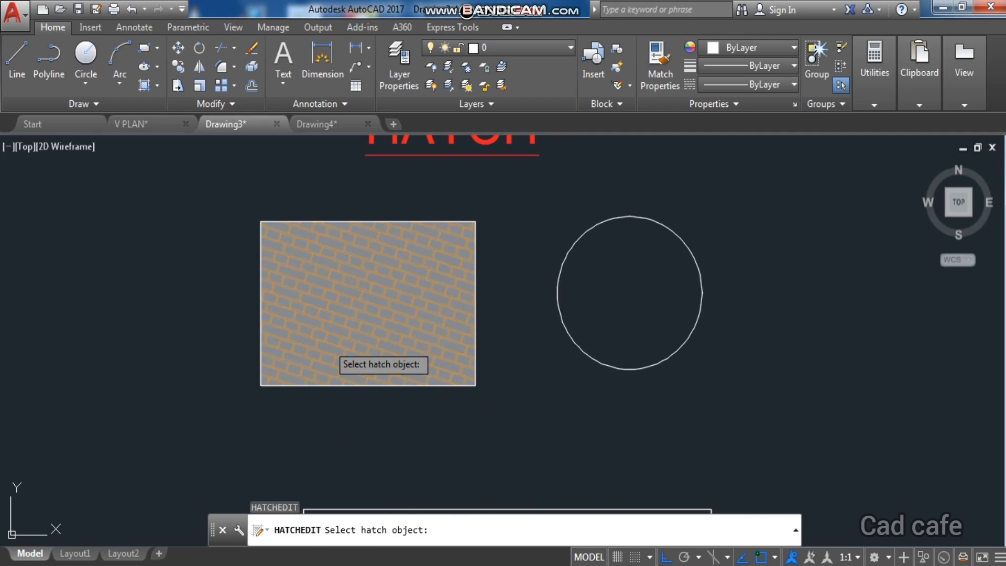
pyautogui.click(330, 346)
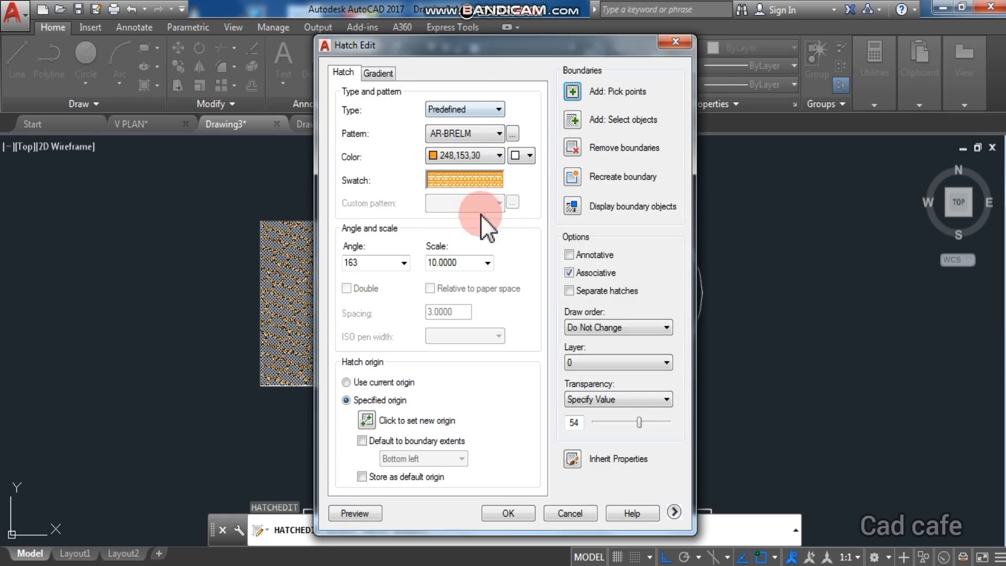
pyautogui.click(660, 44)
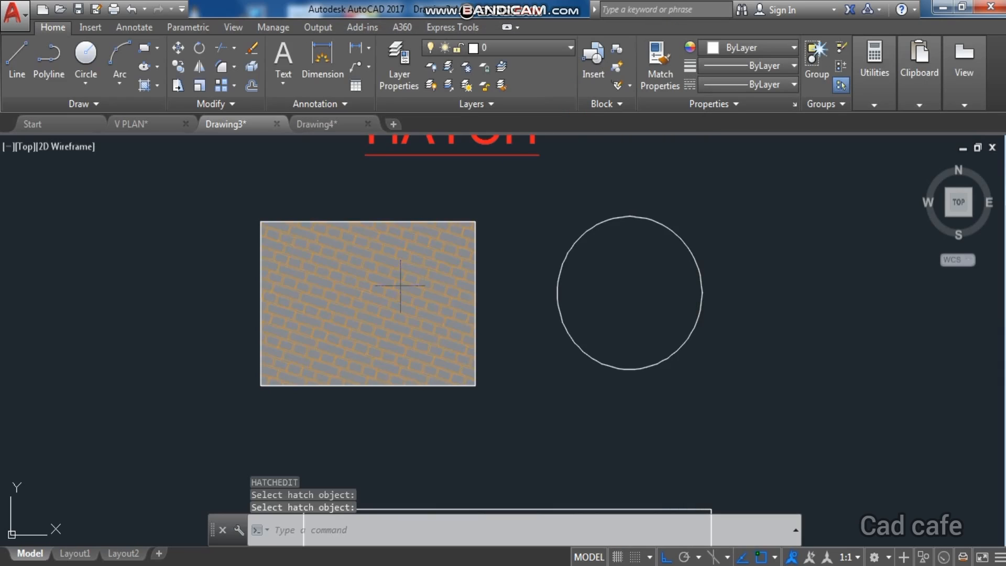
# Step: Try the patterns AR-B88, AR-BRSTD and AR-CONC on the existing rectangle hatch, and settle on AR-BRSTD
pyautogui.click(400, 286)
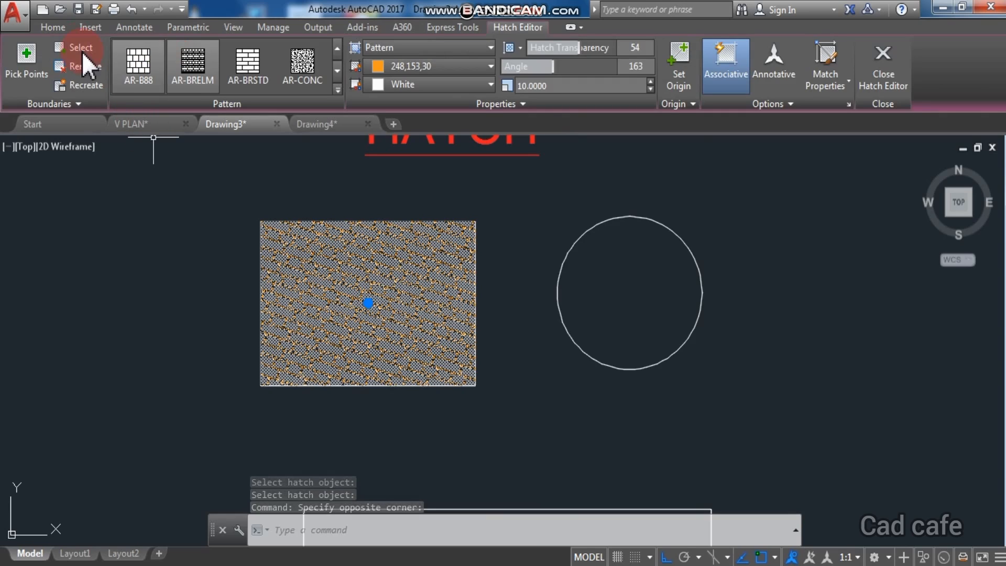
pyautogui.click(150, 68)
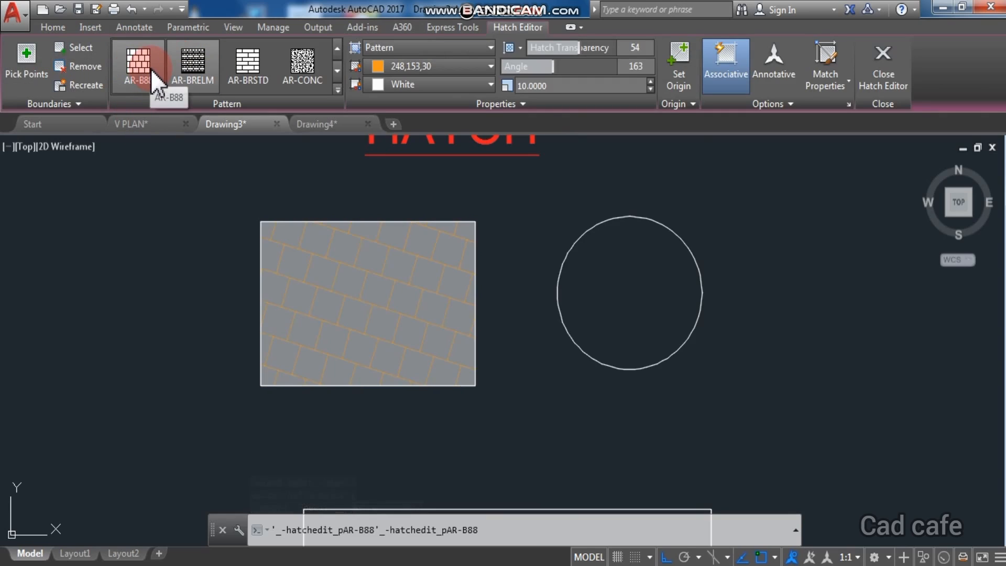
pyautogui.click(239, 75)
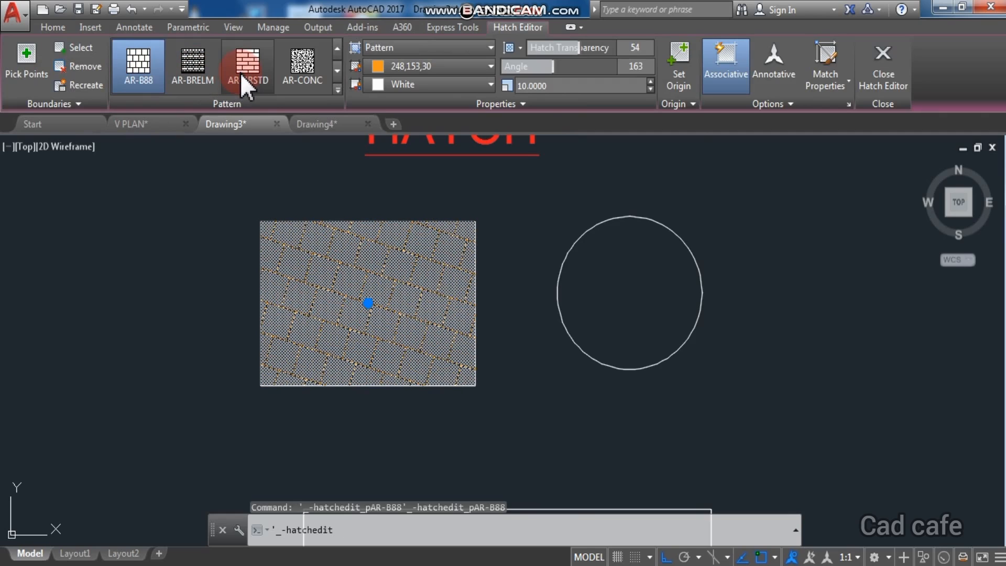
pyautogui.click(326, 71)
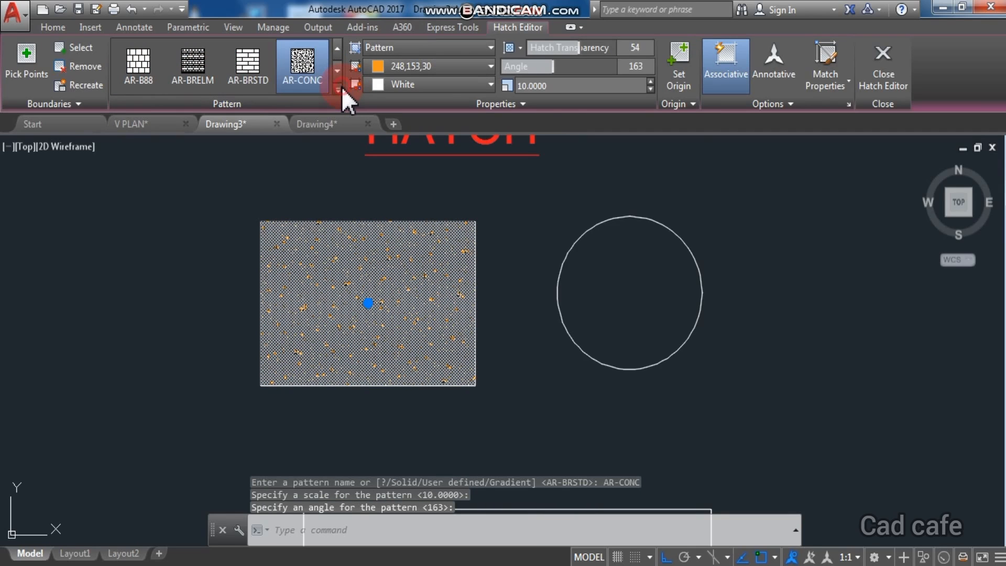
pyautogui.click(338, 90)
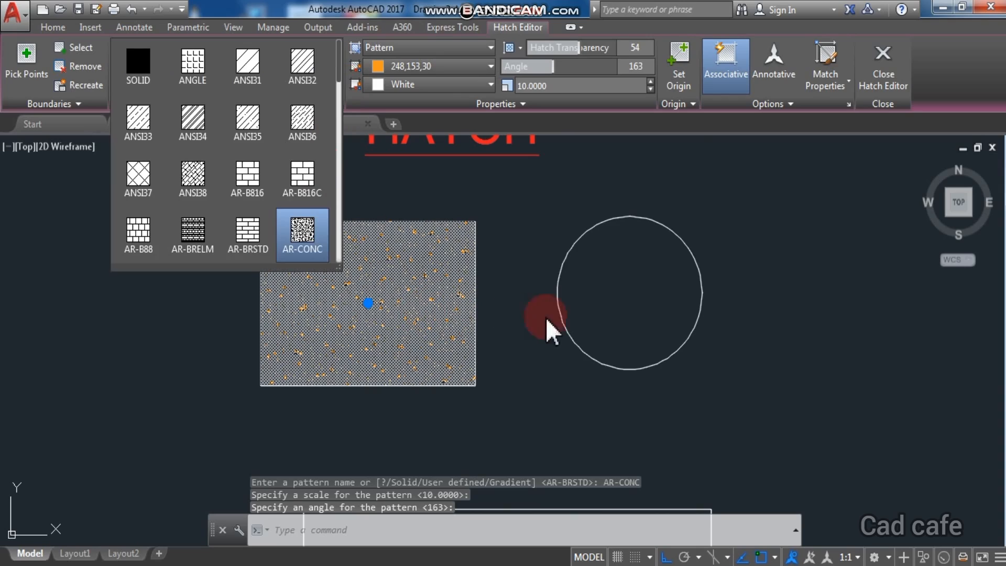
pyautogui.click(253, 238)
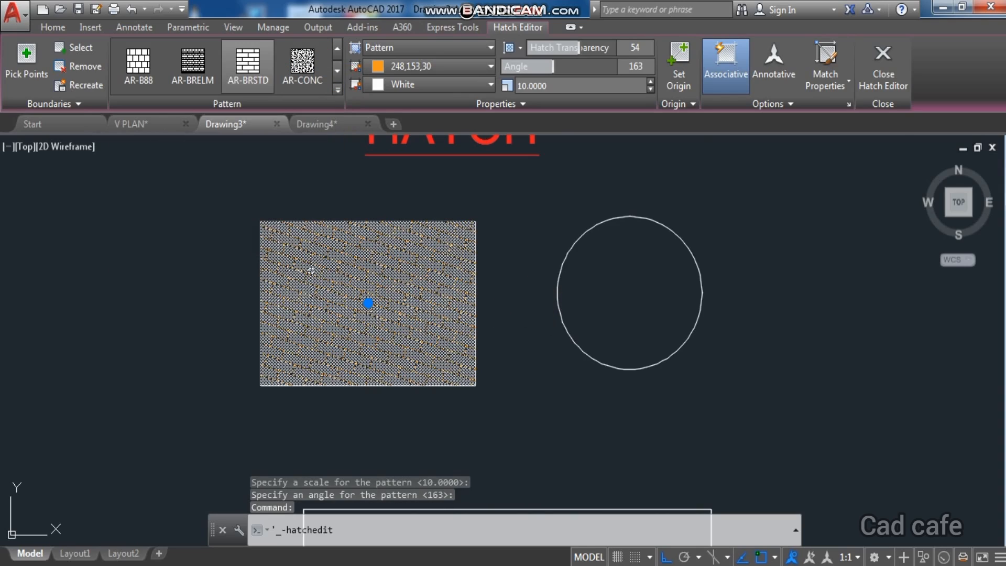
# Step: Set the AR-BRSTD hatch's color to ByLayer and its background color to None
pyautogui.moveTo(260, 336); pyautogui.dragTo(360, 295, button='middle')
pyautogui.scroll(4, 362, 297)
pyautogui.scroll(2, 410, 282)
pyautogui.moveTo(420, 293); pyautogui.dragTo(341, 360, button='middle')
pyautogui.scroll(-4, 375, 296)
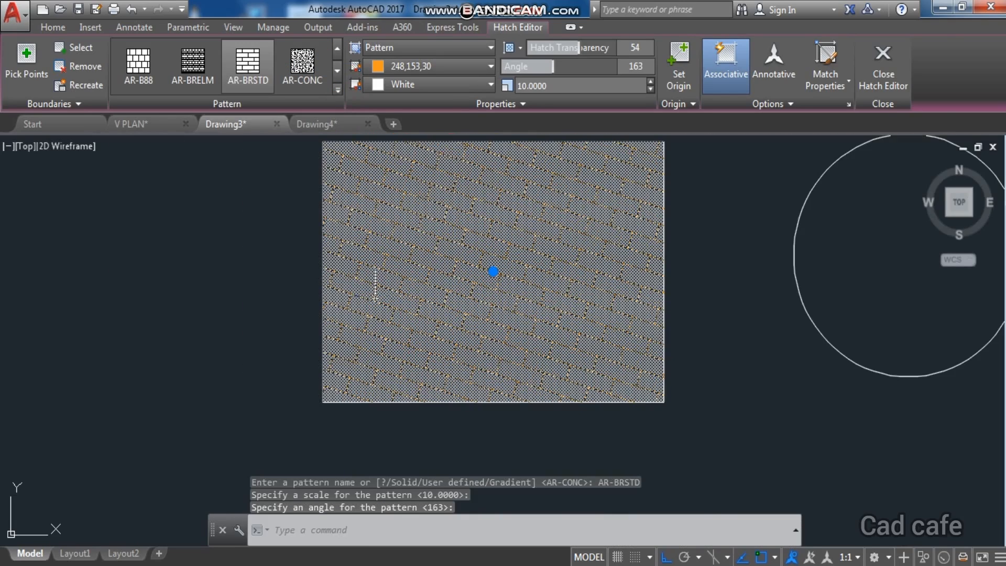
pyautogui.click(490, 66)
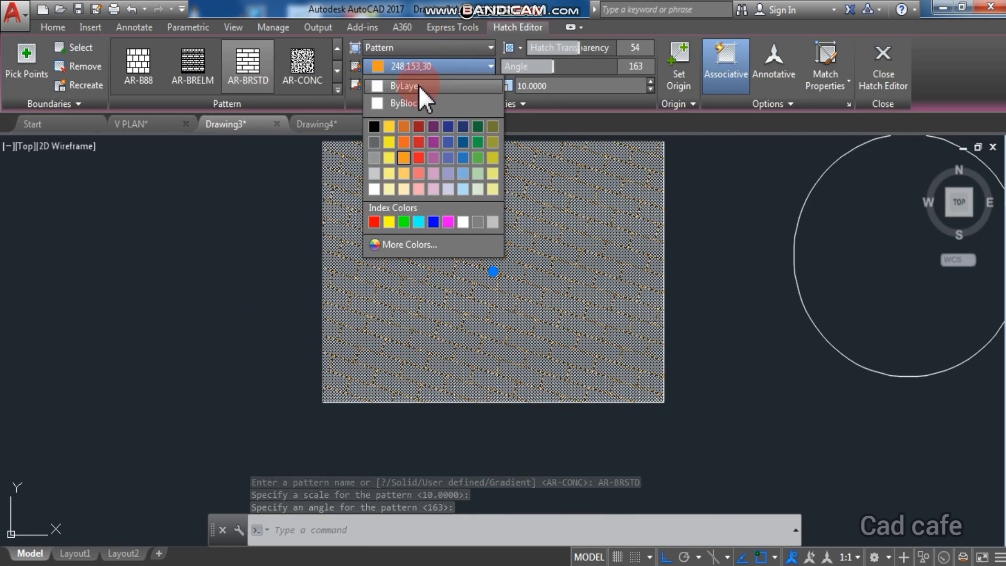
pyautogui.click(419, 84)
pyautogui.click(469, 84)
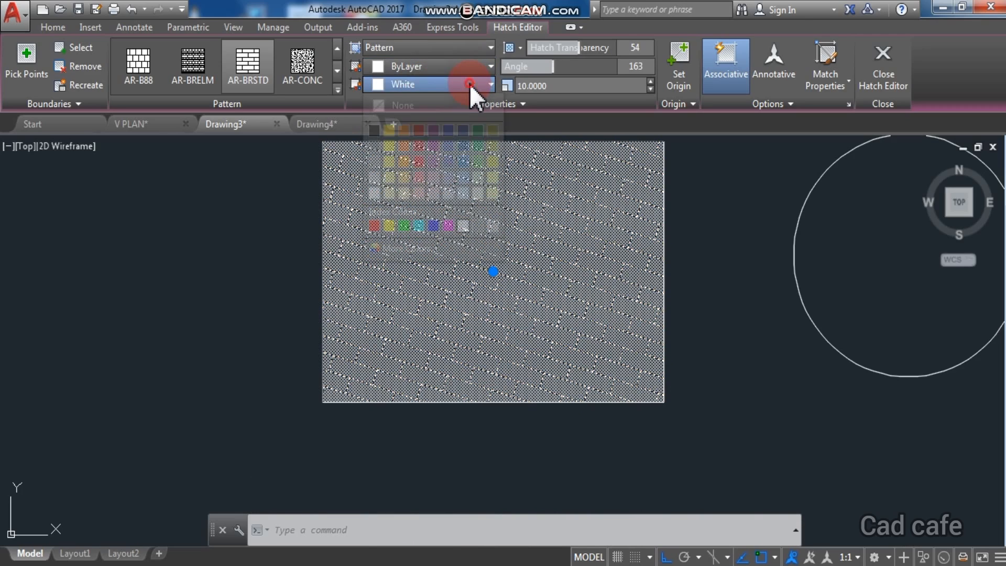
pyautogui.click(404, 91)
pyautogui.click(402, 96)
pyautogui.click(401, 89)
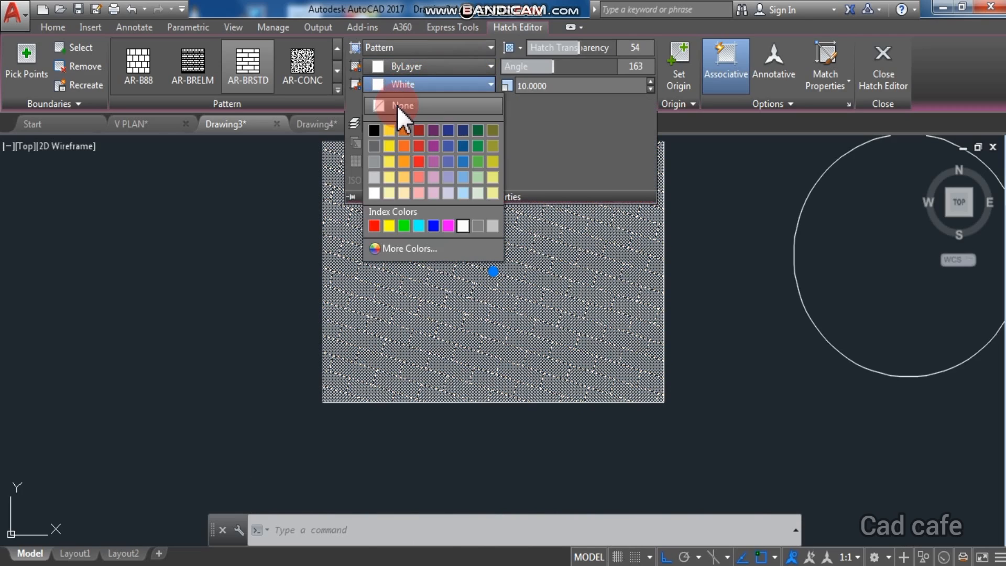
pyautogui.click(397, 106)
pyautogui.scroll(-3, 506, 273)
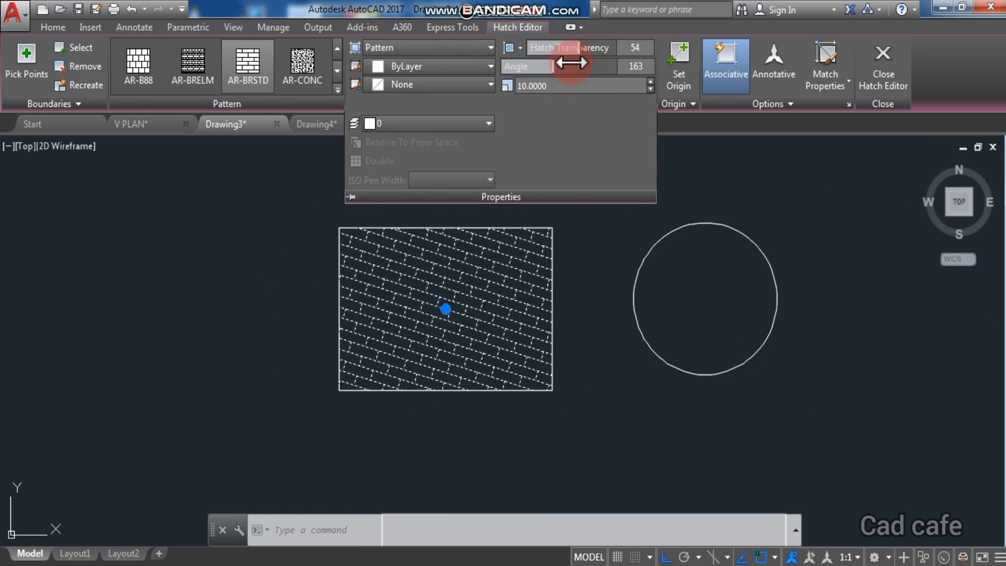
# Step: Set the rectangle hatch's transparency to 39 and angle to 147, switch its pattern to AR-CONC, and finish editing
pyautogui.moveTo(577, 51)
pyautogui.mouseDown()
pyautogui.moveTo(537, 60)
pyautogui.moveTo(545, 72)
pyautogui.moveTo(512, 70)
pyautogui.moveTo(548, 68)
pyautogui.mouseUp()
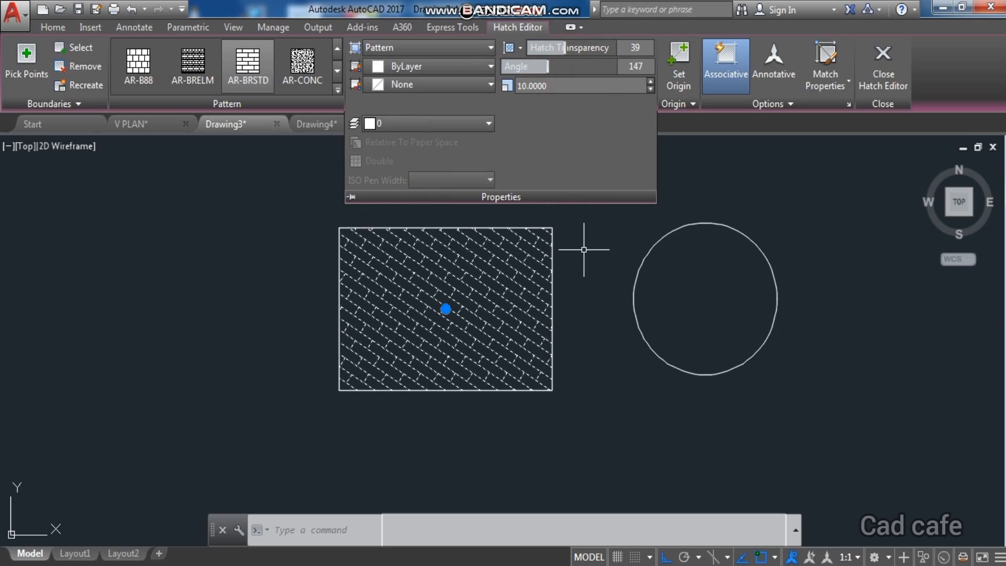
pyautogui.click(316, 69)
pyautogui.press('Escape')
pyautogui.moveTo(472, 181); pyautogui.dragTo(458, 284, button='middle')
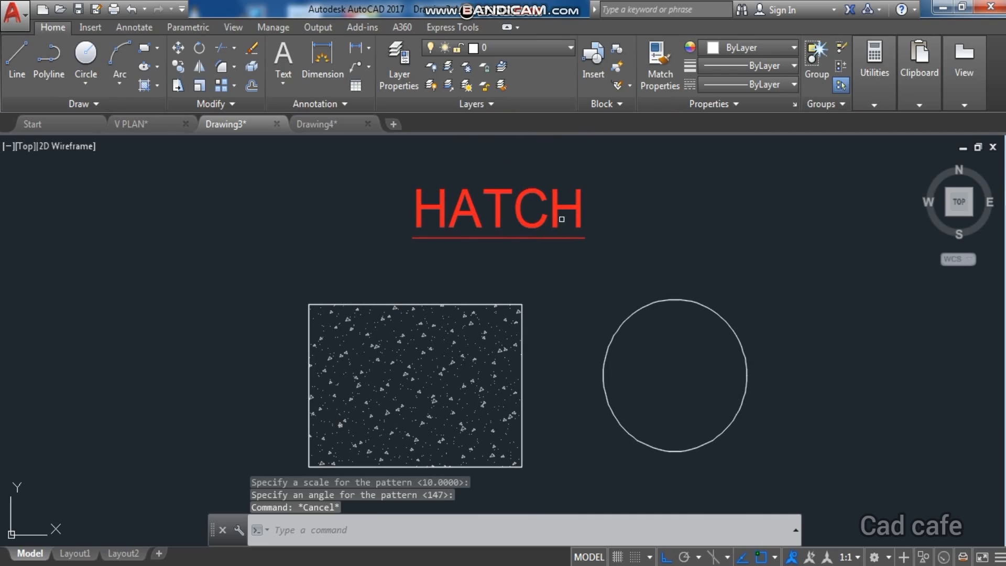
# Step: Hatch the area between the lower rectangle and its inner circle with the AR-BRELM pattern at scale 10
pyautogui.moveTo(569, 300); pyautogui.dragTo(492, 274, button='middle')
pyautogui.scroll(-4, 492, 274)
pyautogui.moveTo(505, 386); pyautogui.dragTo(510, 300, button='middle')
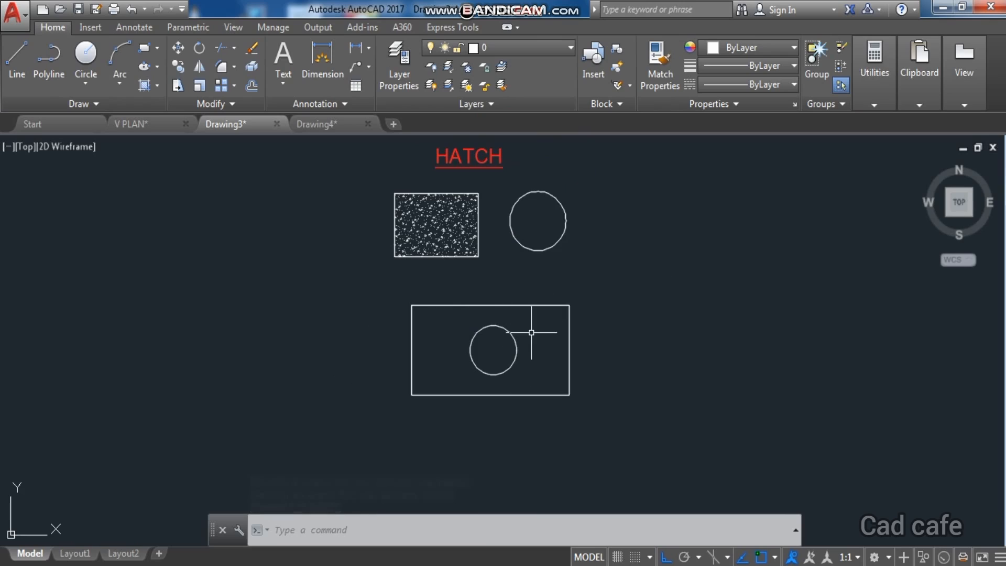
pyautogui.click(362, 528)
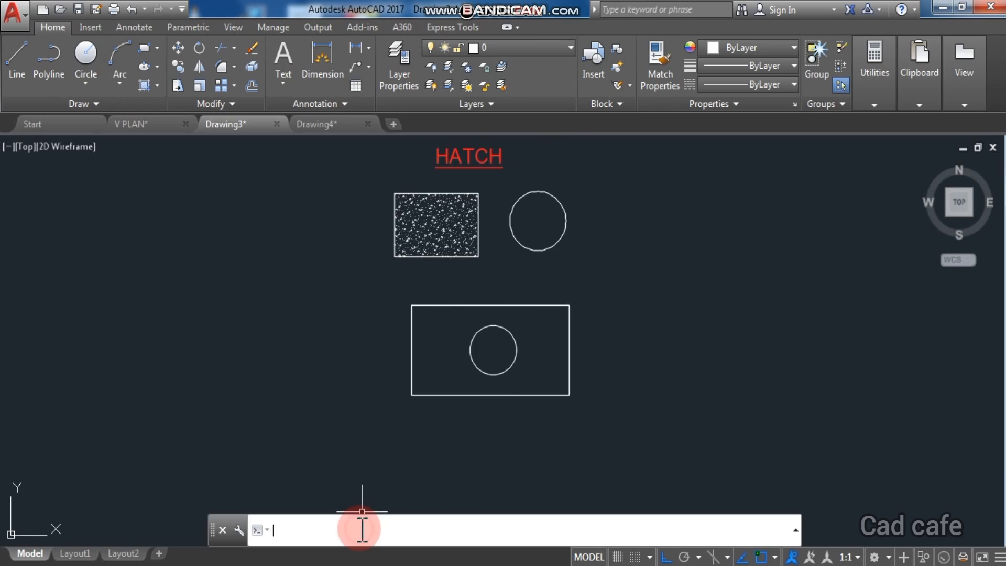
pyautogui.write('H')
pyautogui.press('Return')
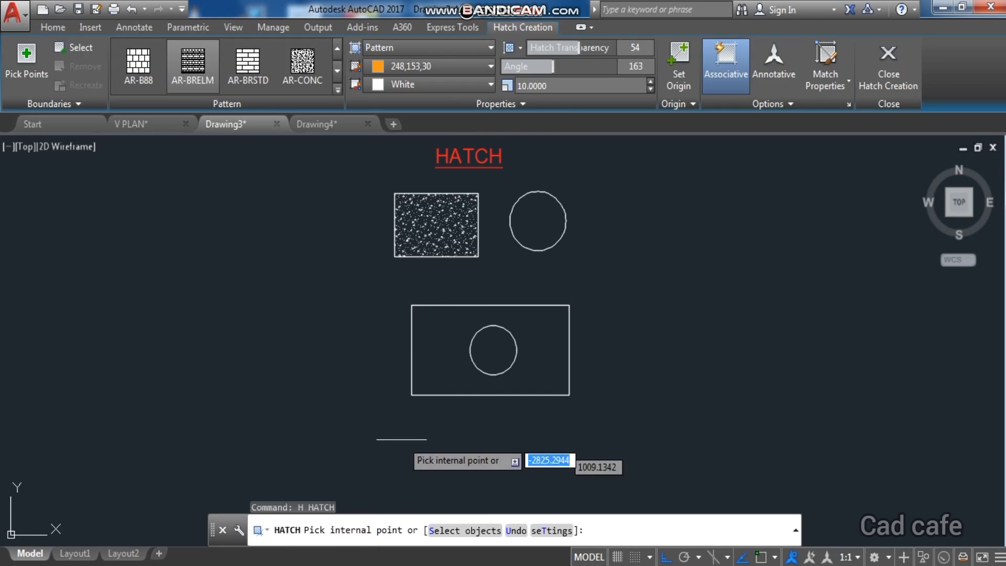
pyautogui.click(430, 337)
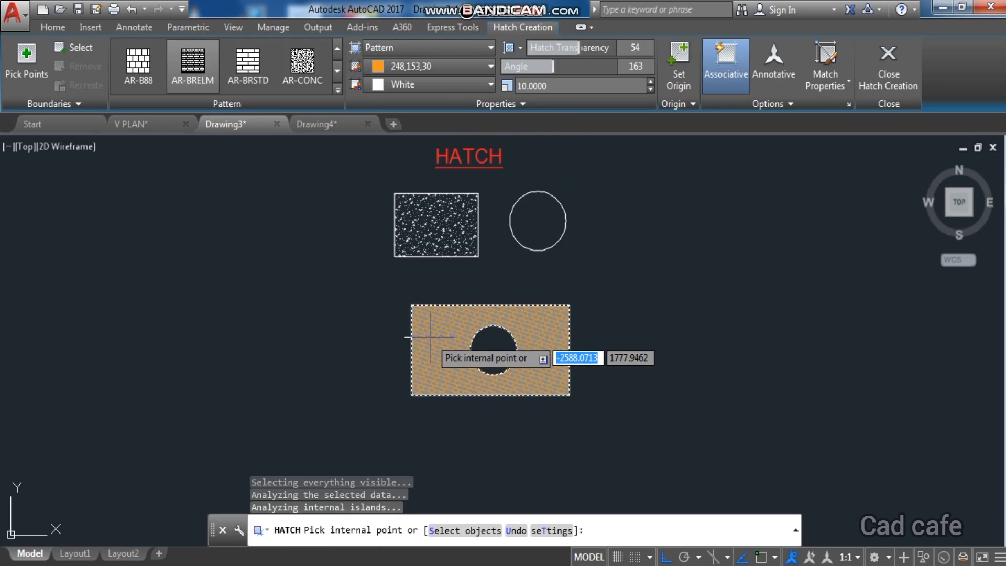
pyautogui.scroll(3, 431, 340)
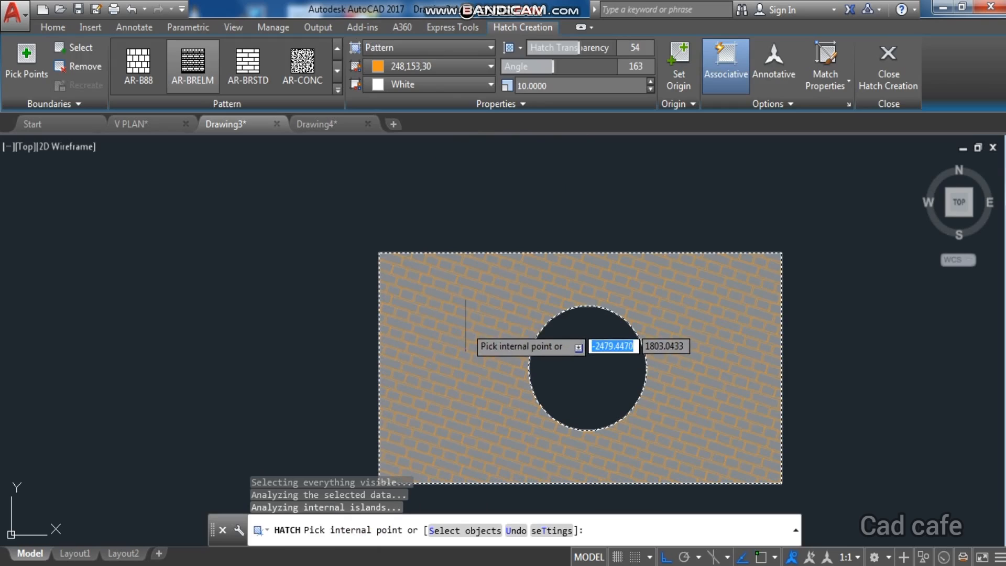
# Step: Set the new AR-BRELM hatch's color to ByLayer, background to None, and transparency and angle to 0, and finish the hatch
pyautogui.click(411, 66)
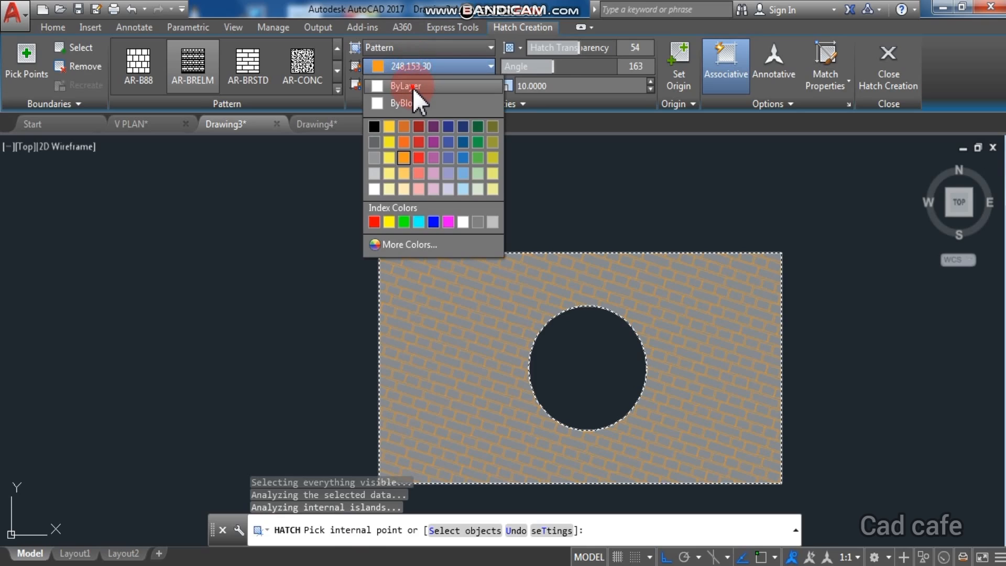
pyautogui.click(413, 86)
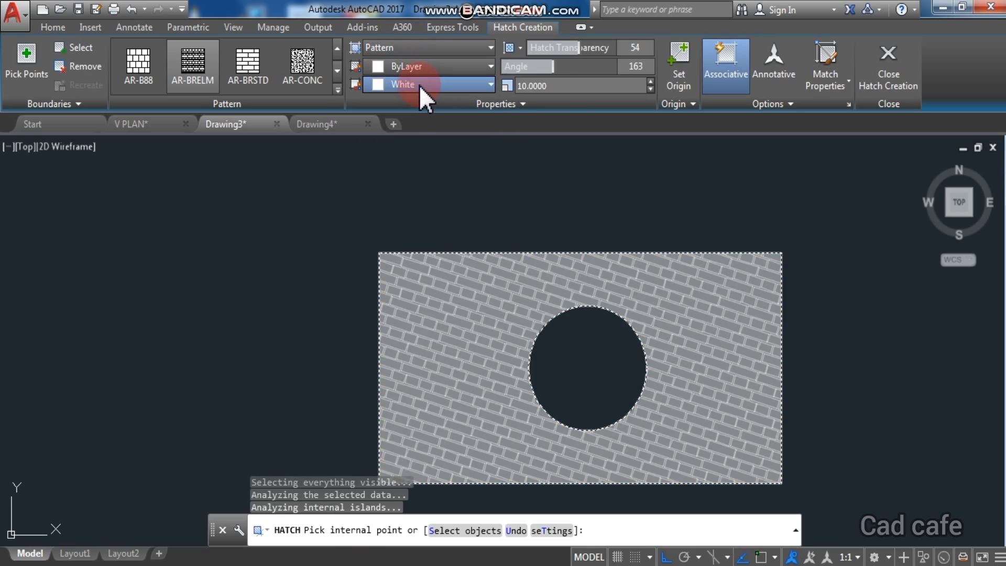
pyautogui.click(419, 85)
pyautogui.click(401, 105)
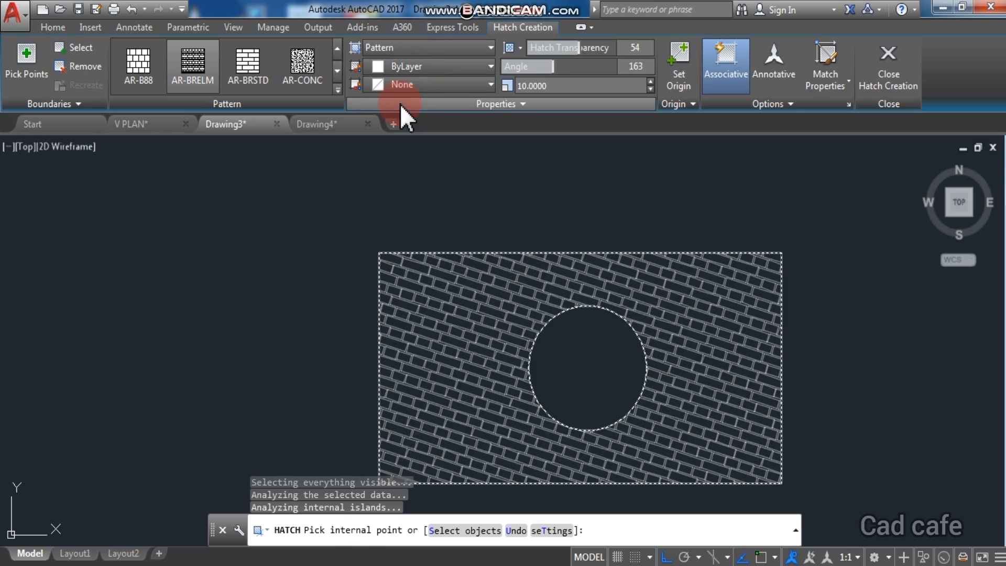
pyautogui.moveTo(585, 48)
pyautogui.mouseDown()
pyautogui.moveTo(404, 48)
pyautogui.moveTo(548, 63)
pyautogui.moveTo(468, 73)
pyautogui.moveTo(537, 67)
pyautogui.moveTo(359, 61)
pyautogui.mouseUp()
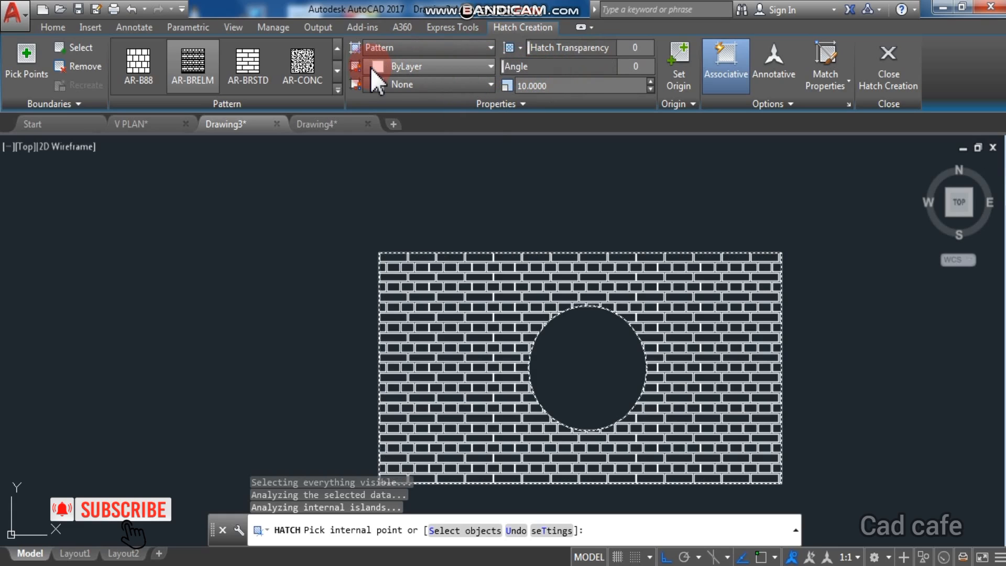
pyautogui.press('Return')
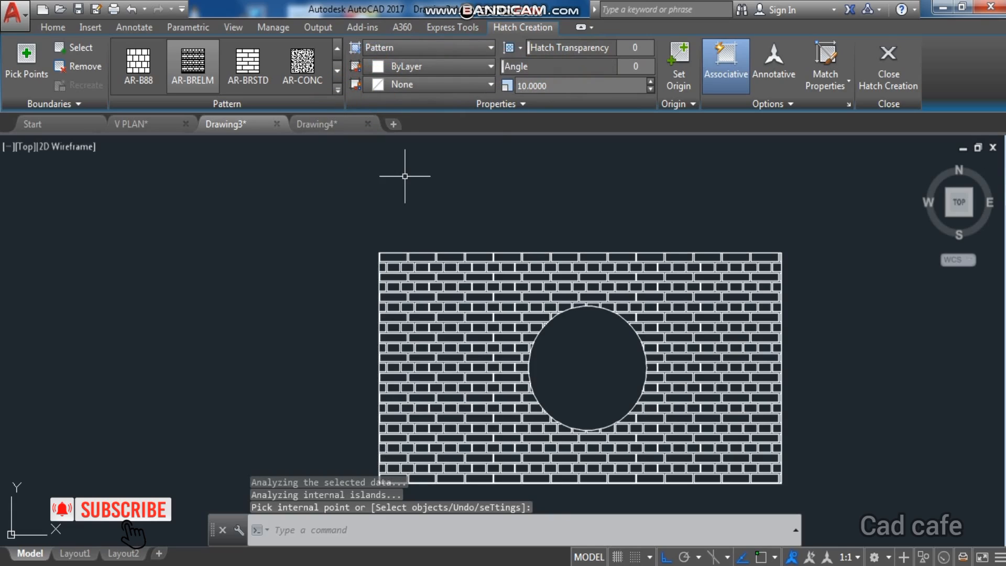
# Step: Hatch the circle inside the lower rectangle with the AR-CONC pattern at scale 10
pyautogui.click(386, 527)
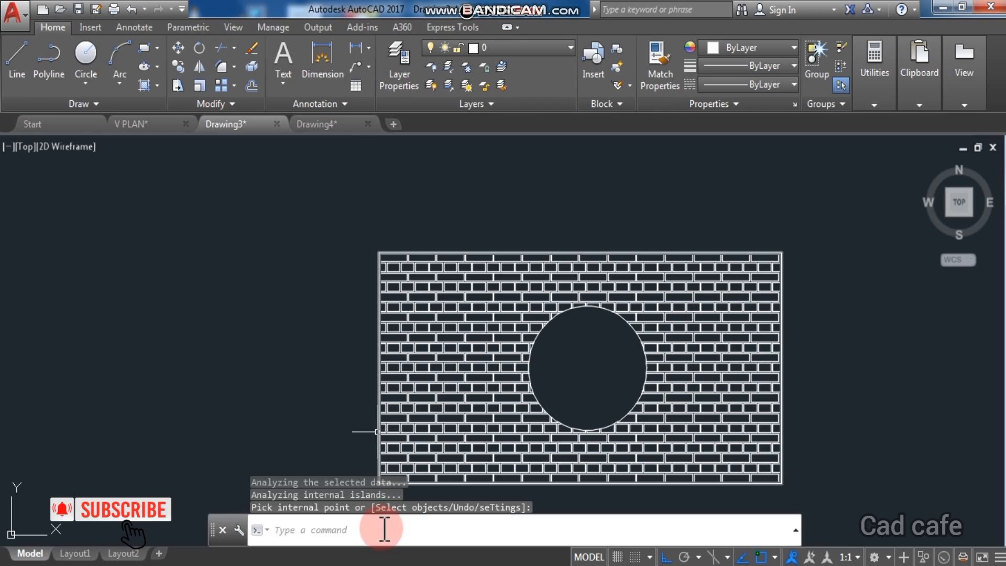
pyautogui.write('H')
pyautogui.press('Return')
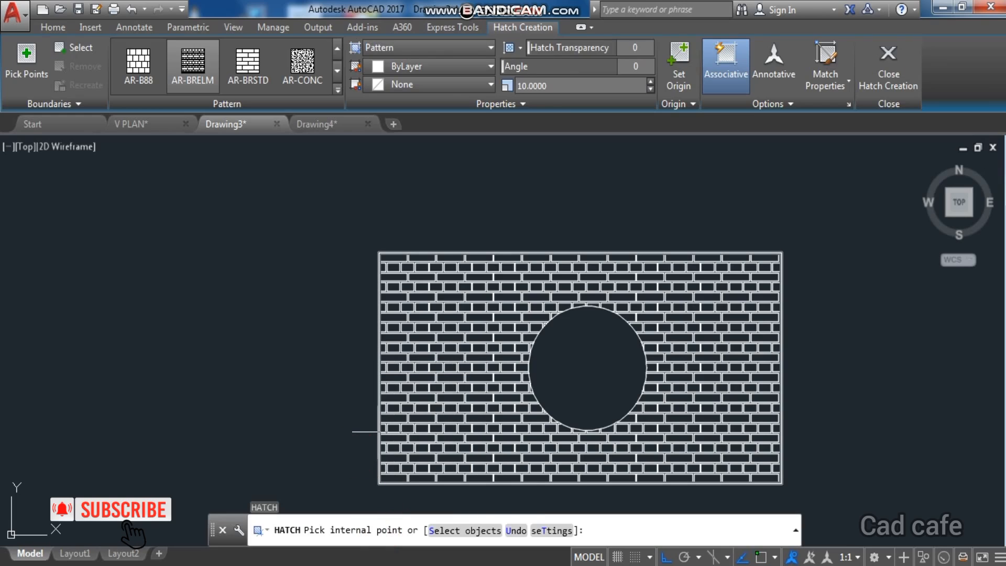
pyautogui.click(307, 76)
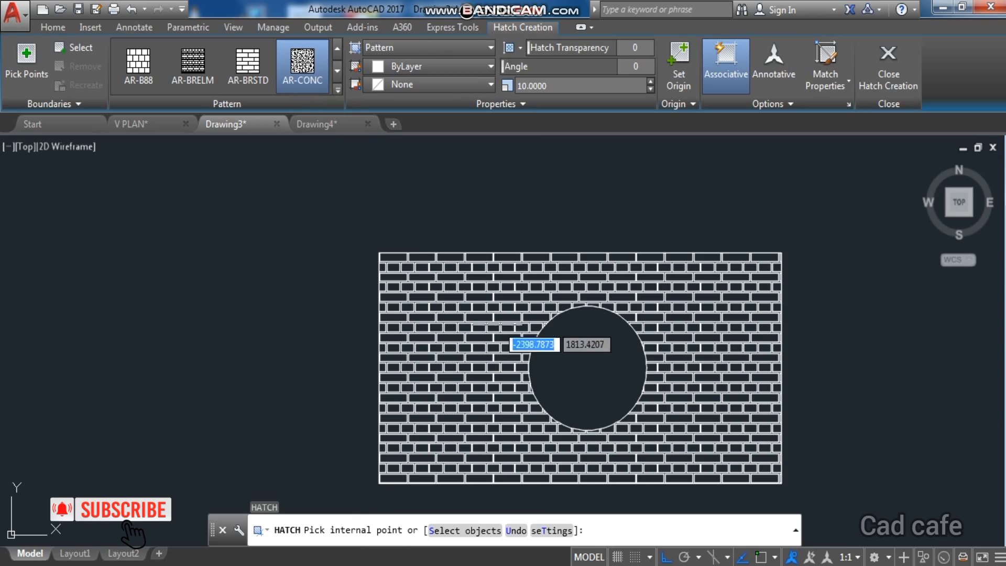
pyautogui.click(557, 371)
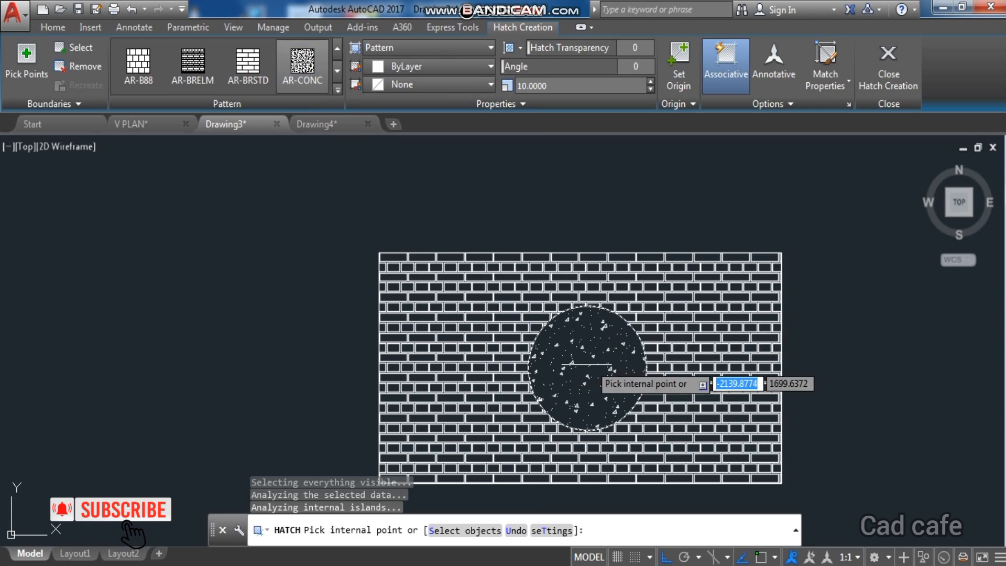
# Step: Set the inner circle hatch's color to dark blue 41,49,137 and finish the hatch
pyautogui.click(444, 71)
pyautogui.click(457, 86)
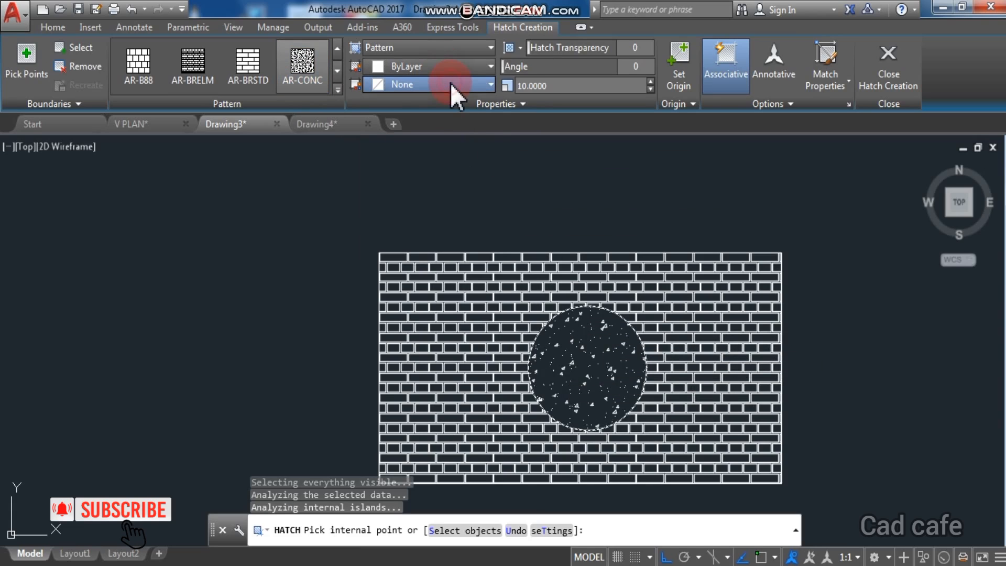
pyautogui.click(447, 67)
pyautogui.click(448, 67)
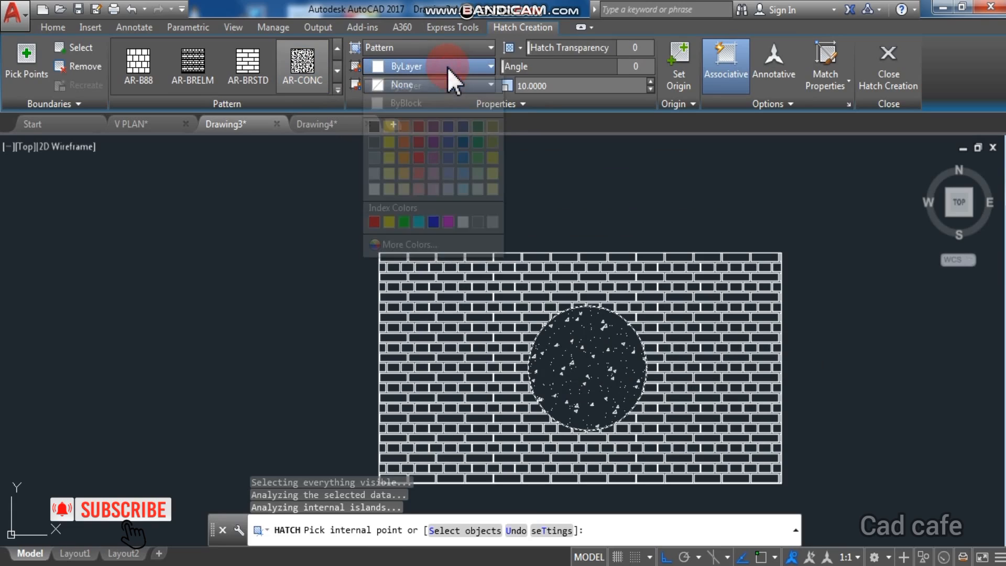
pyautogui.click(446, 128)
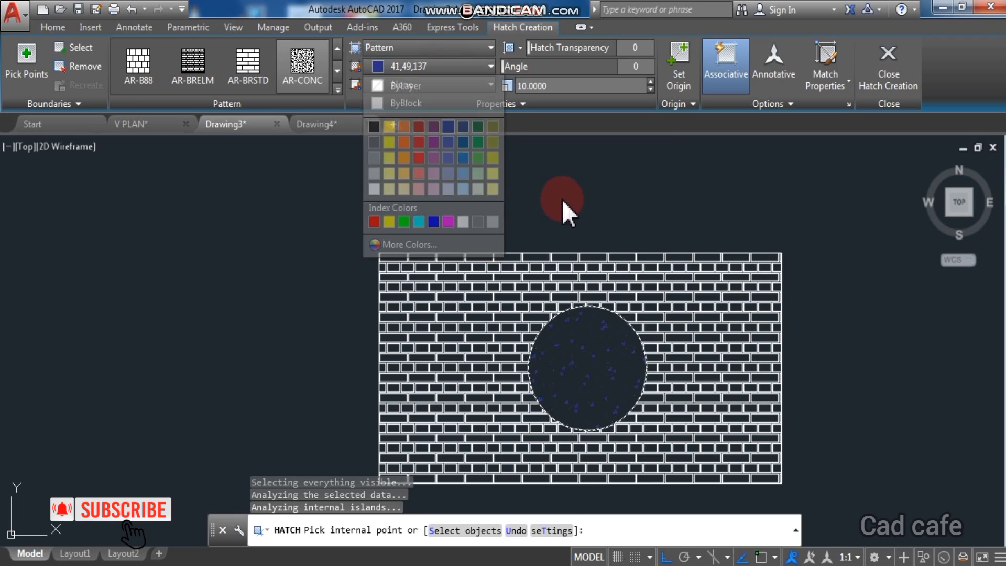
pyautogui.press('Return')
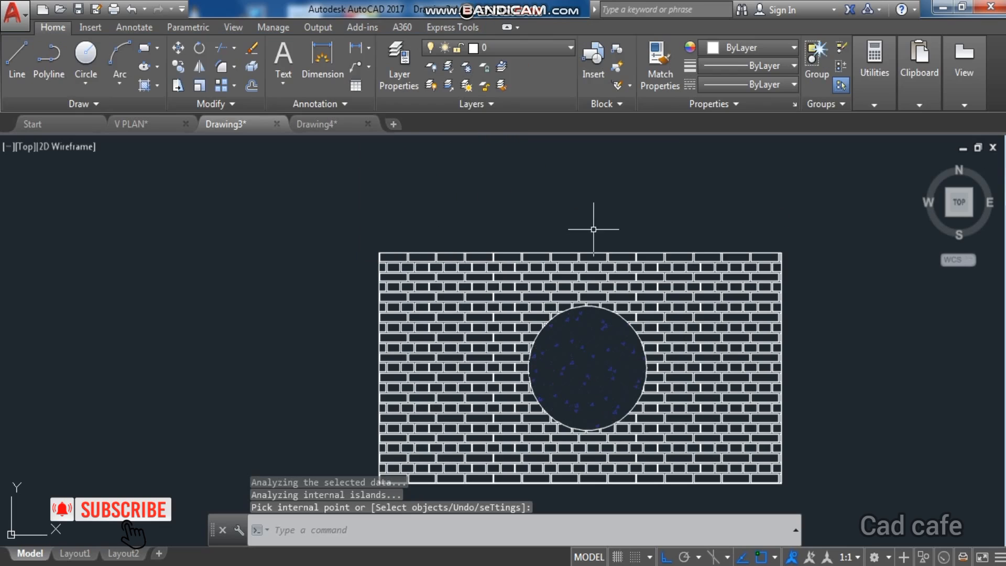
pyautogui.scroll(-3, 560, 234)
pyautogui.scroll(3, 517, 278)
pyautogui.scroll(-7, 444, 136)
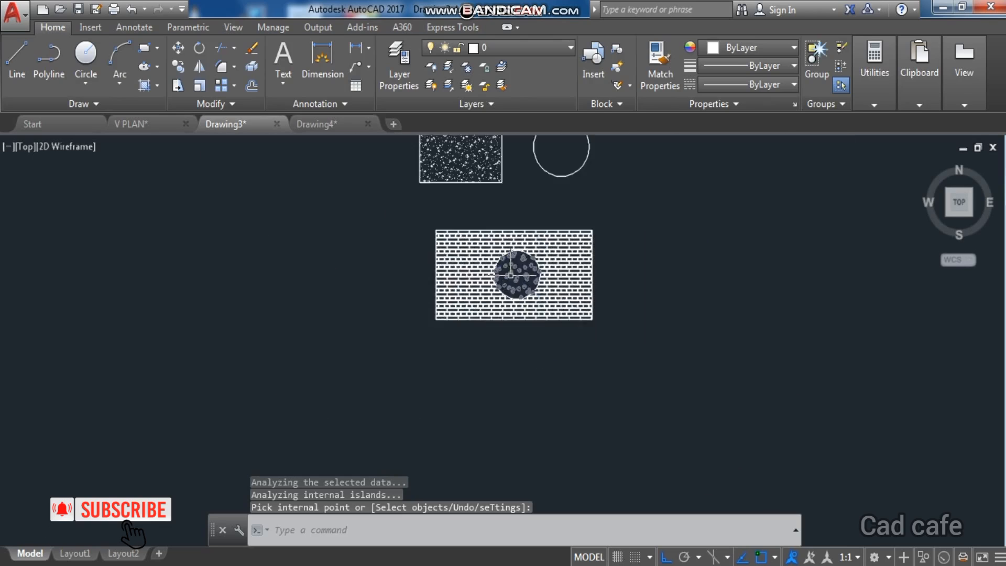
pyautogui.scroll(4, 595, 178)
pyautogui.moveTo(593, 178); pyautogui.dragTo(681, 205, button='middle')
pyautogui.scroll(-2, 682, 206)
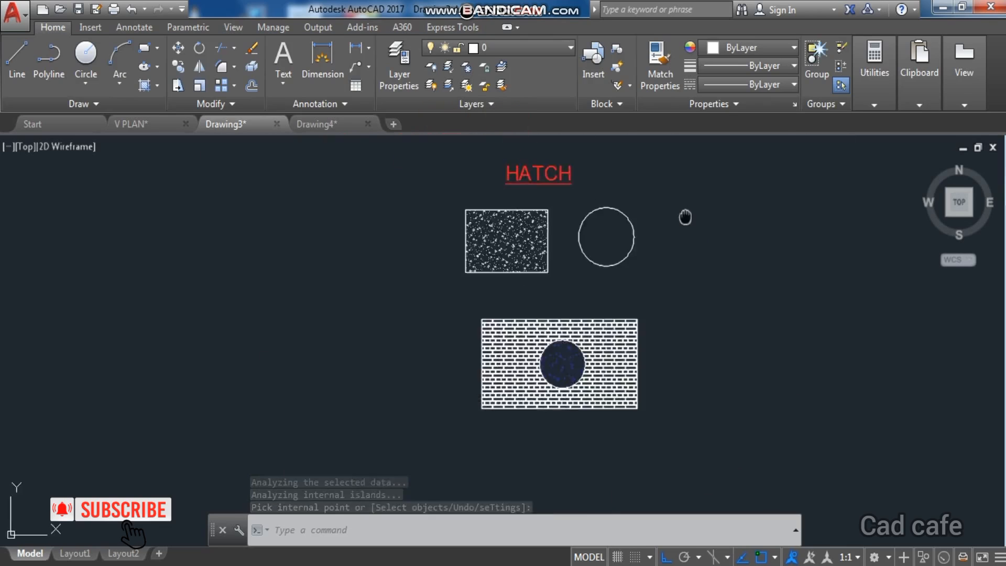